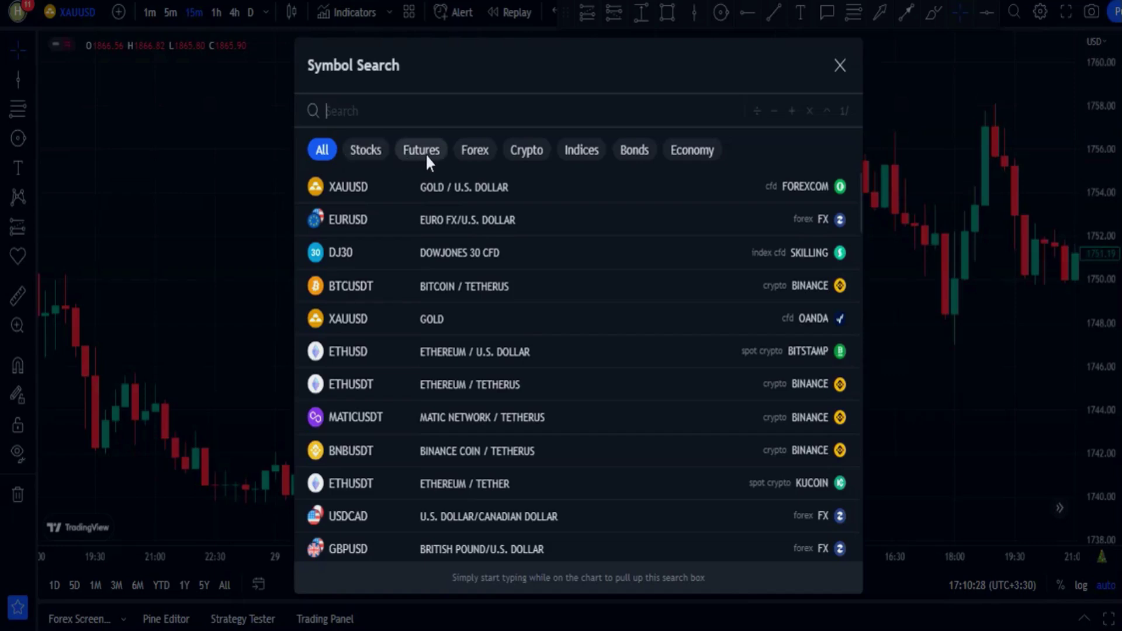
Step: Browse the symbol categories, including Stocks, Futures, Forex, Indices, Bonds and Economy, and look over the available chart intervals
left_click(358, 150)
left_click(418, 149)
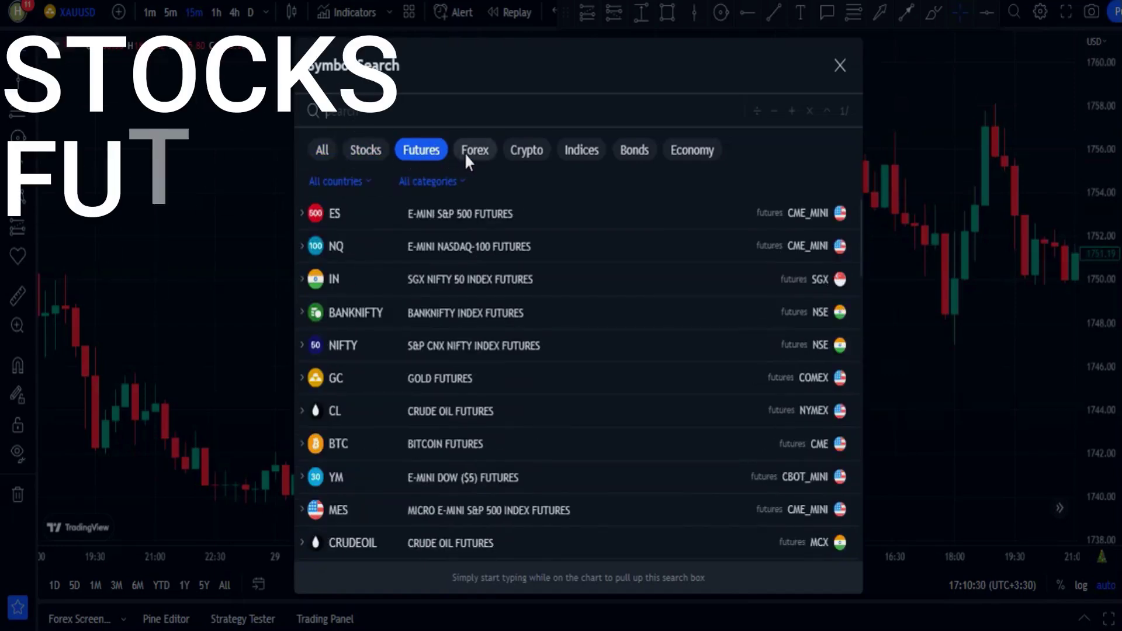
left_click(485, 149)
left_click(590, 149)
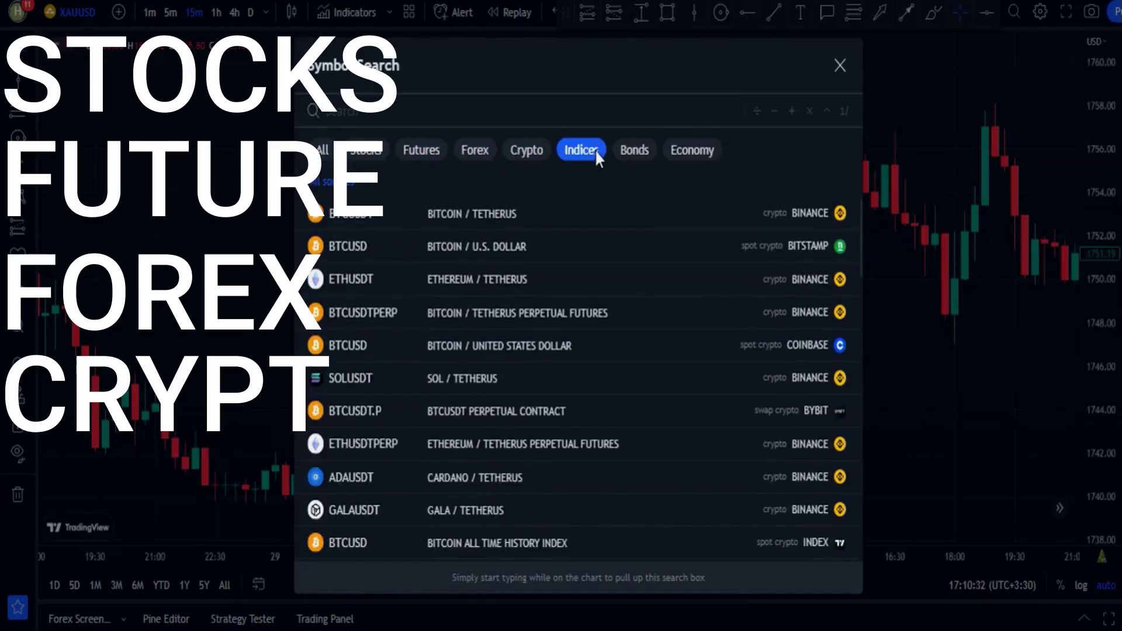
left_click(634, 150)
left_click(695, 150)
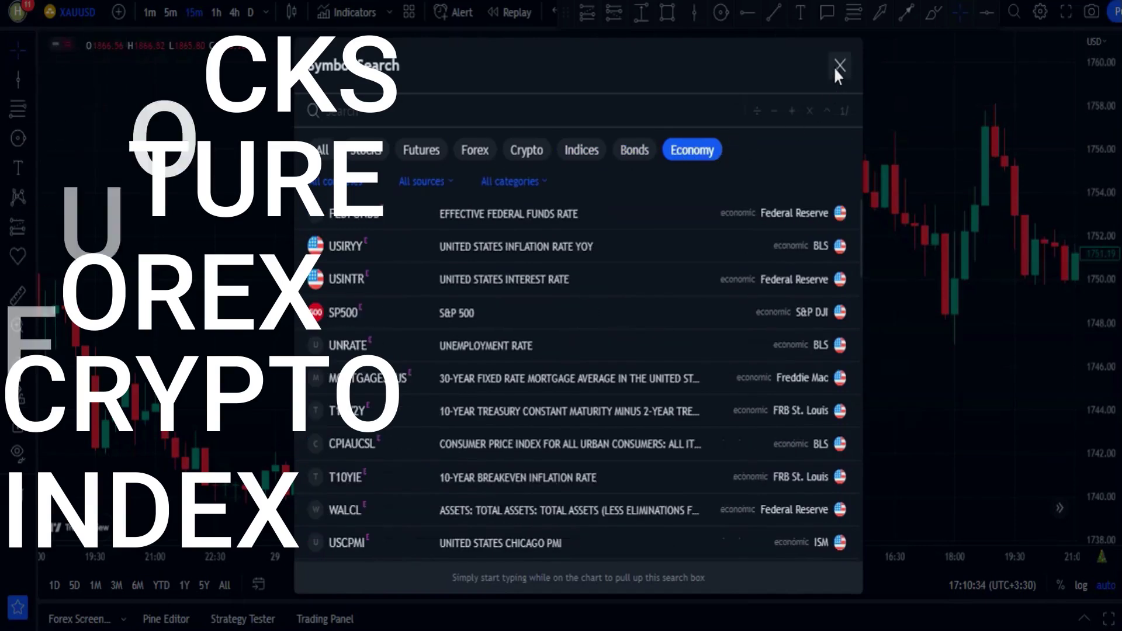
left_click(840, 65)
left_click(266, 12)
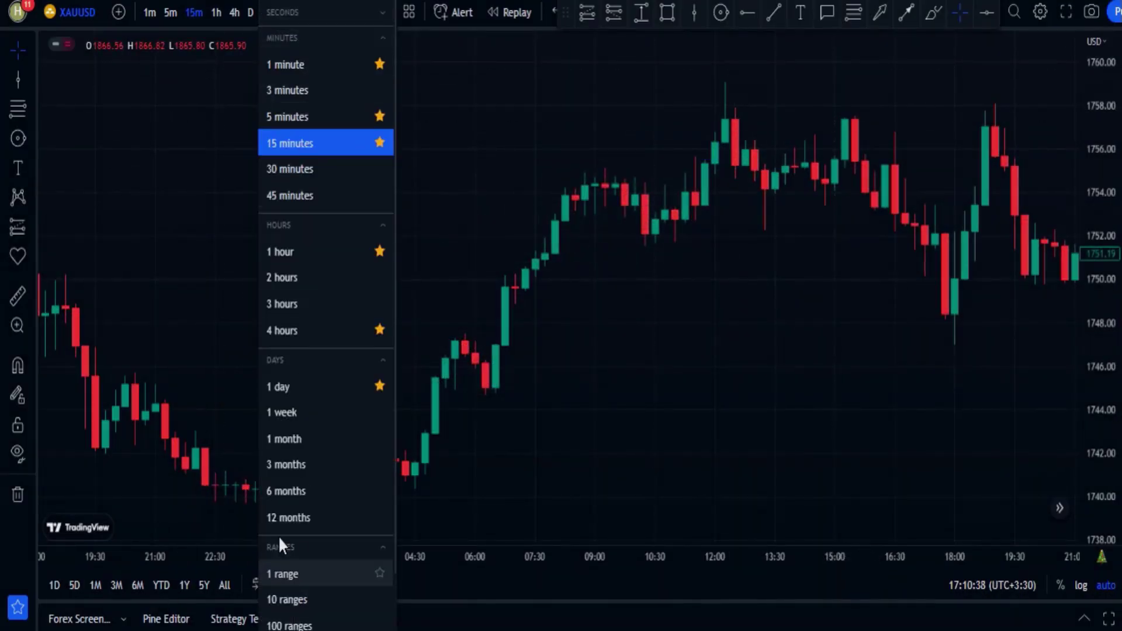
left_click(484, 170)
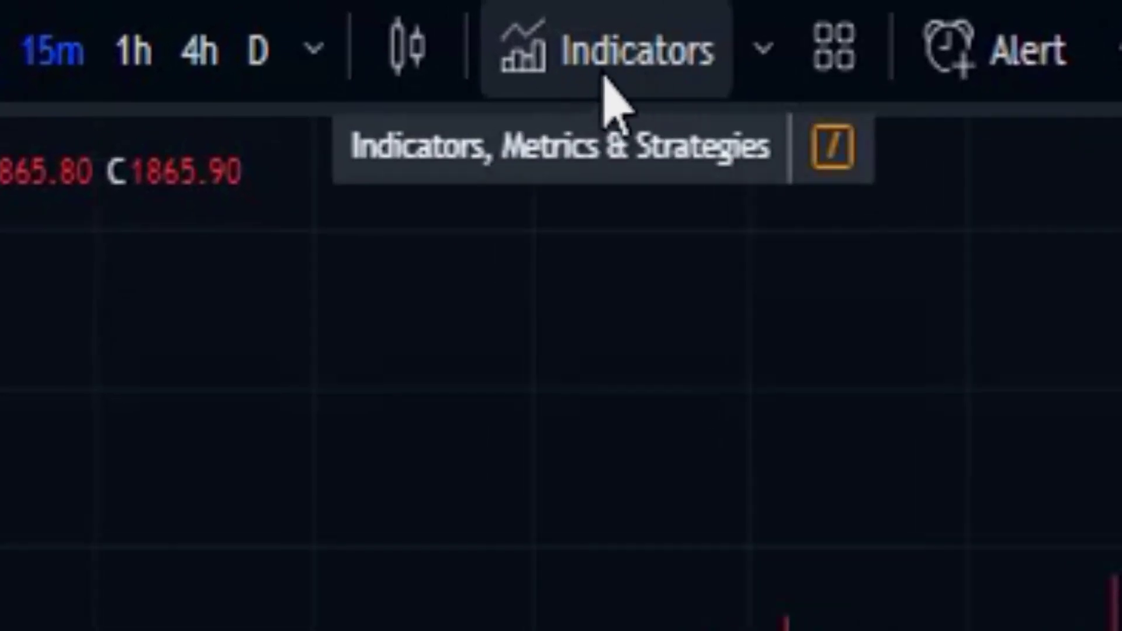
Step: Find the "follow line indicator" among the indicators and add it to the chart
left_click(635, 73)
type("follow")
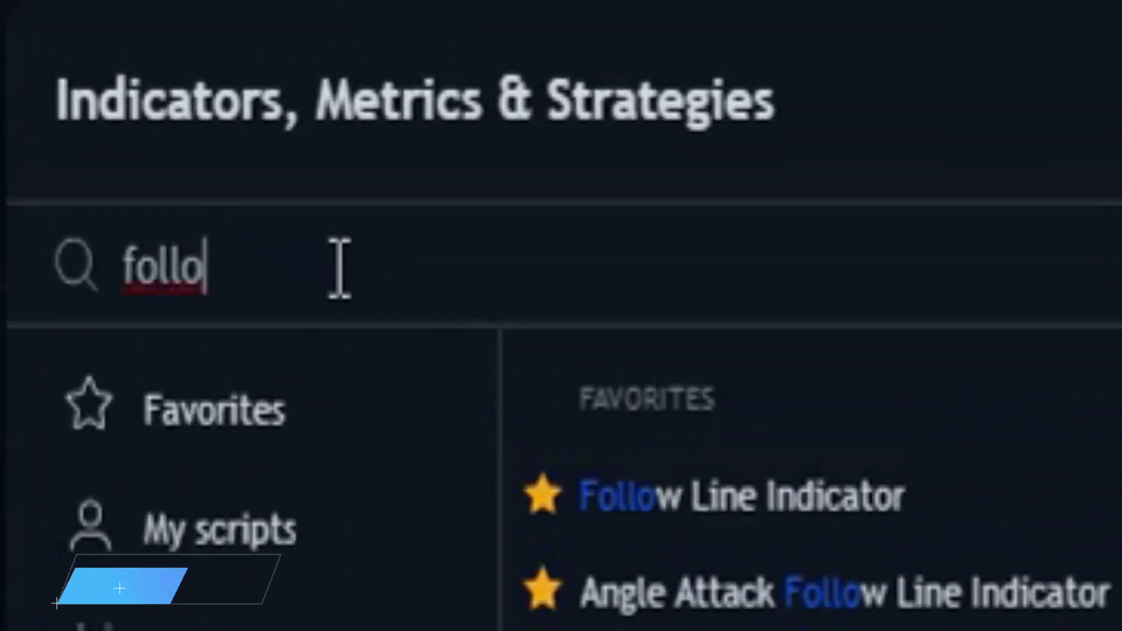
type(" line indicator")
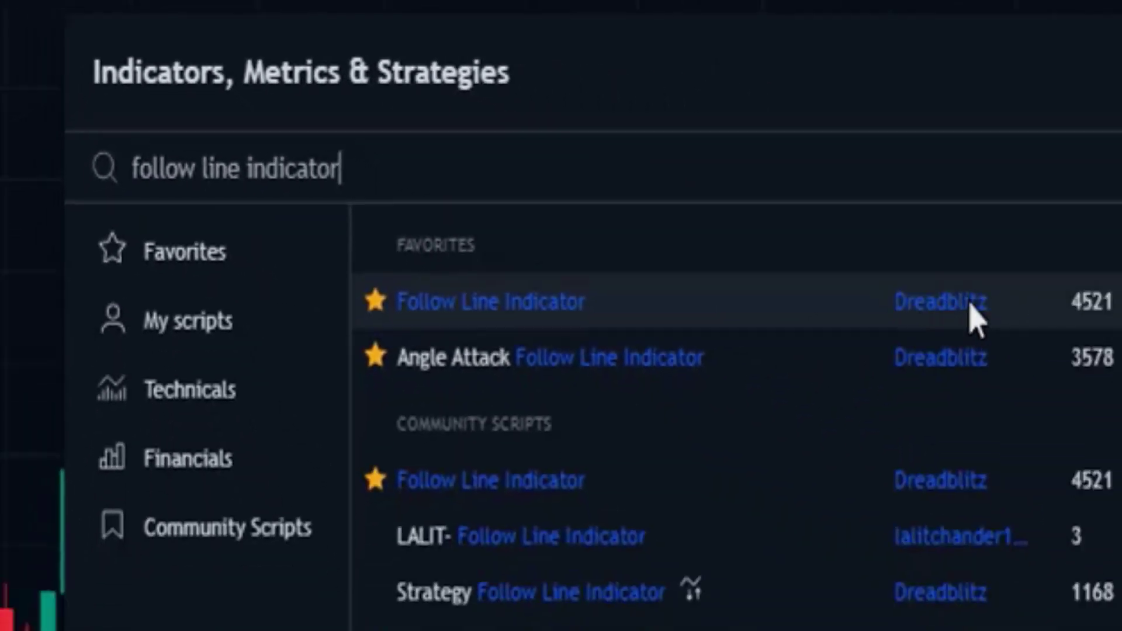
left_click(403, 266)
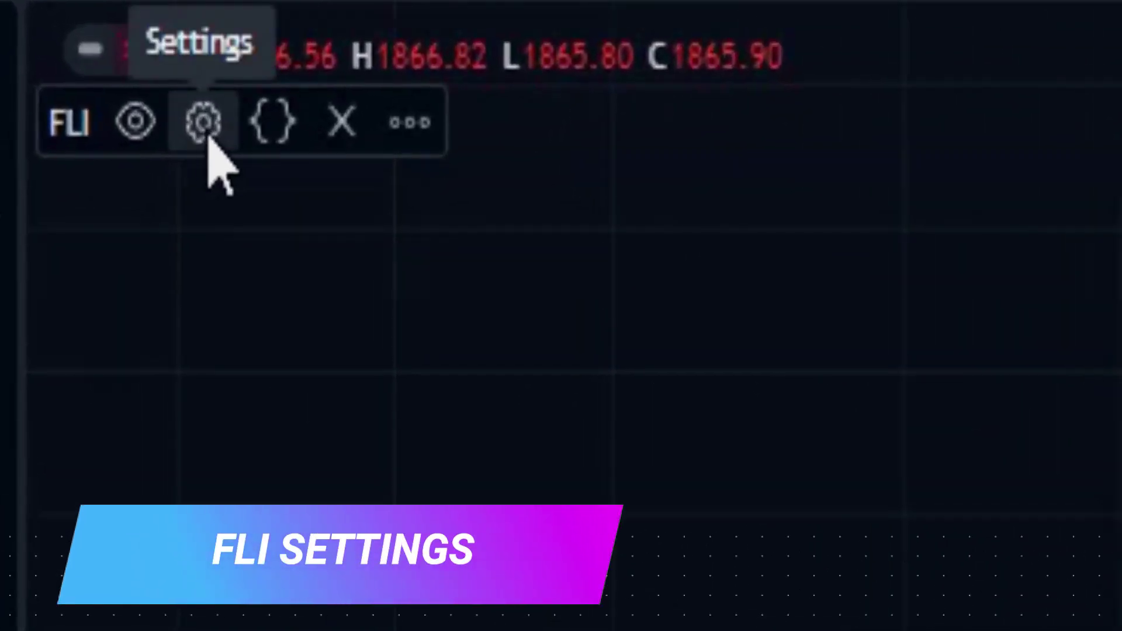
Step: In the FLI style settings, place the blue shapes below bar and the red shapes above bar
left_click(205, 123)
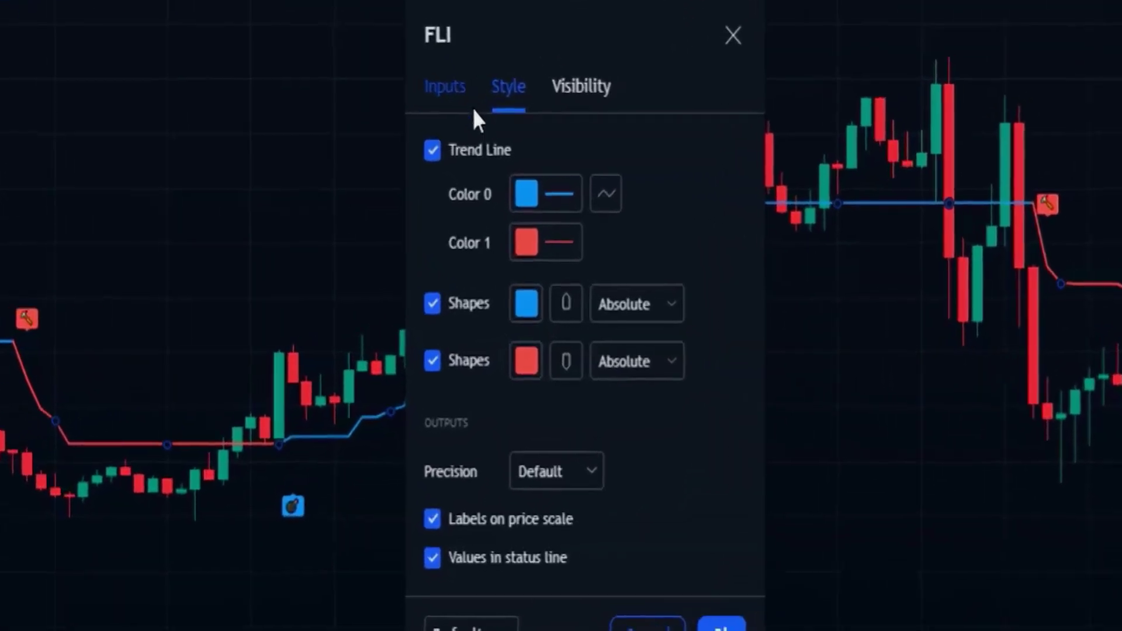
left_click(664, 320)
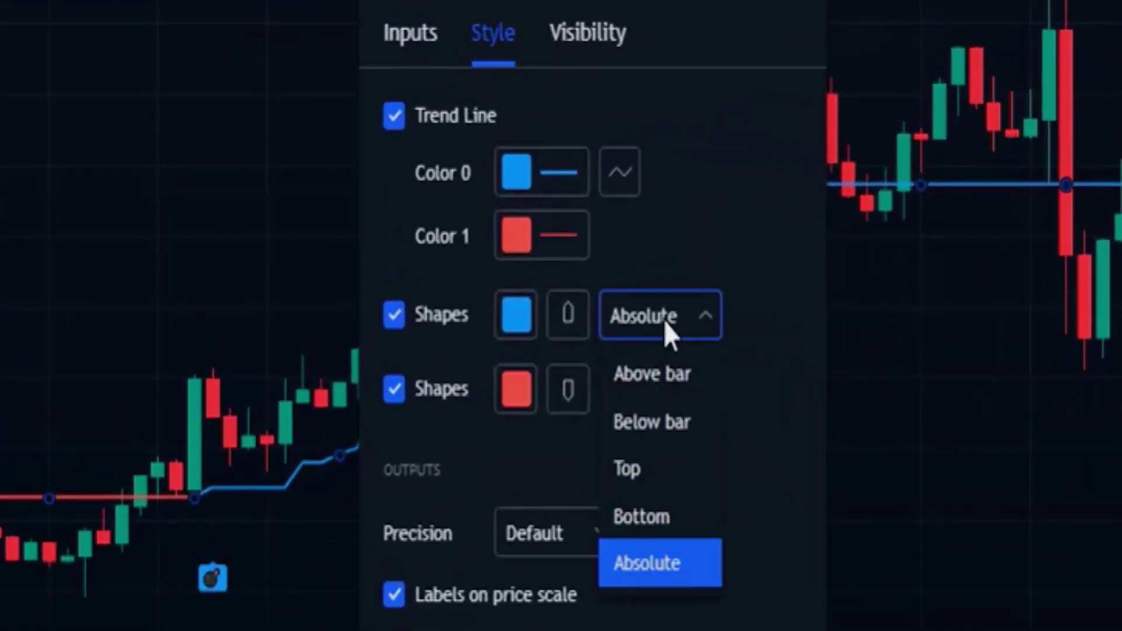
left_click(645, 426)
left_click(668, 396)
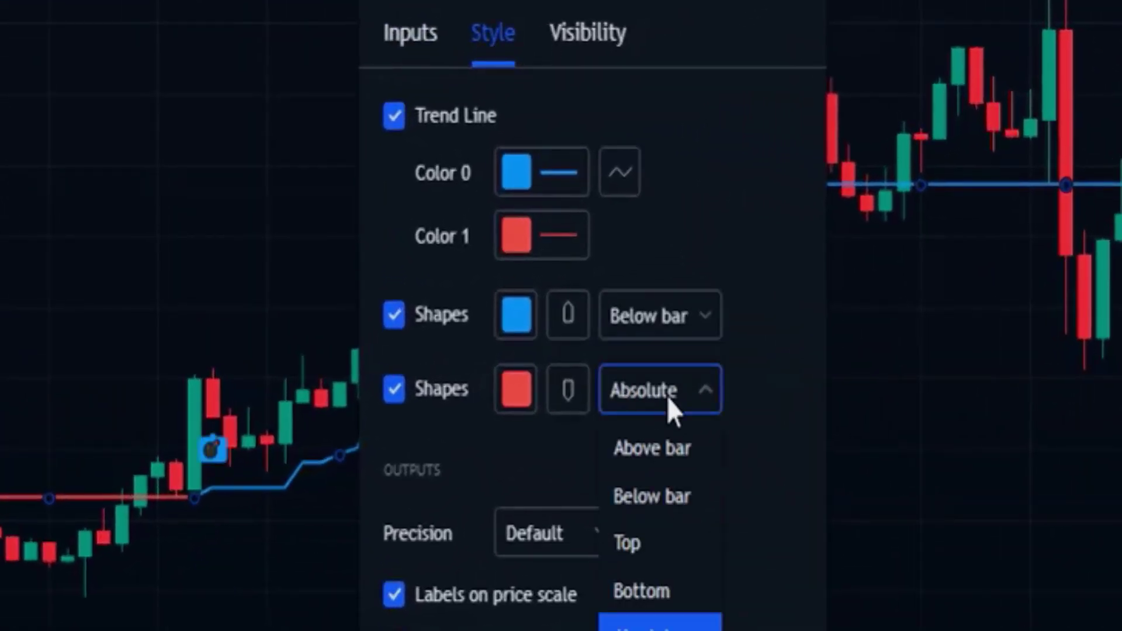
left_click(637, 472)
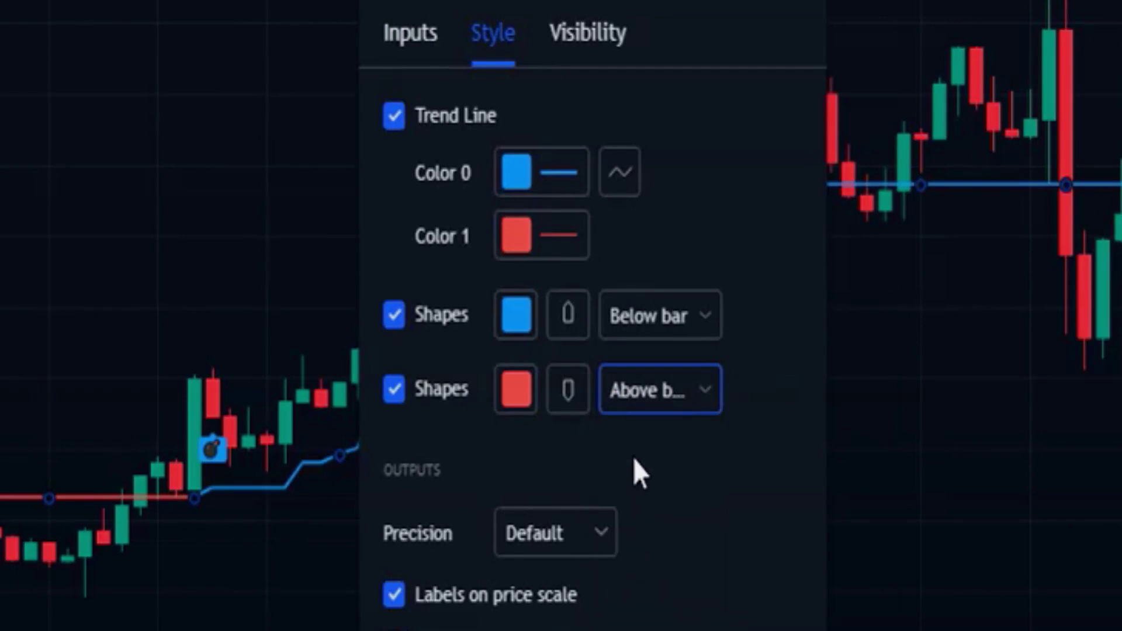
Step: In the FLI inputs, use BB Period 21, BB Deviations 1.5 and ATR Period 5, and apply the settings
left_click(408, 45)
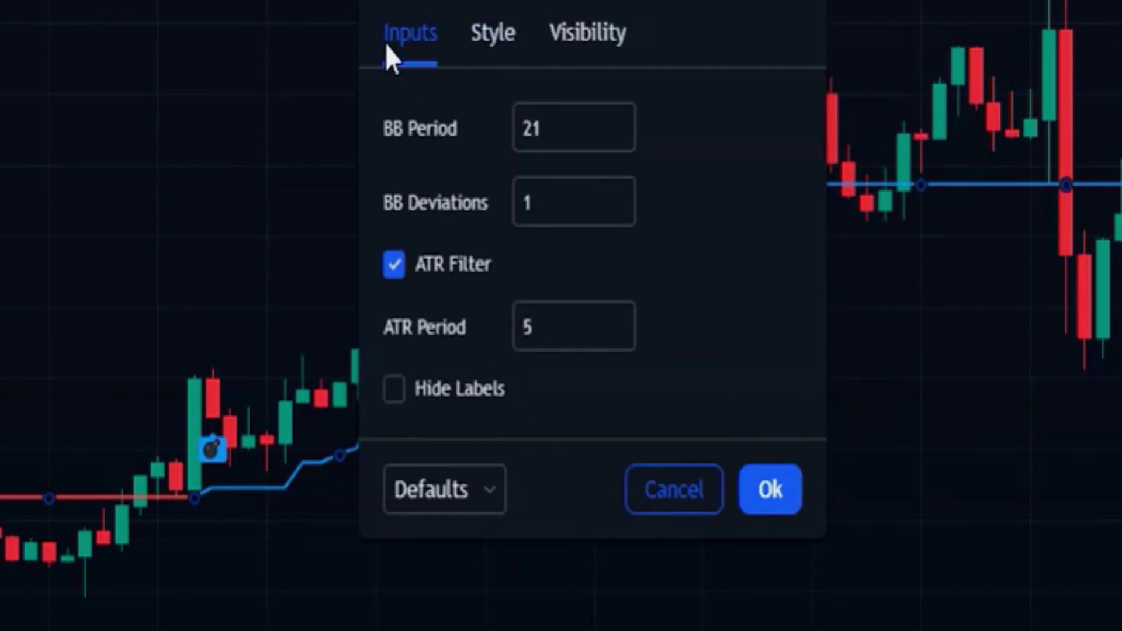
left_click(576, 125)
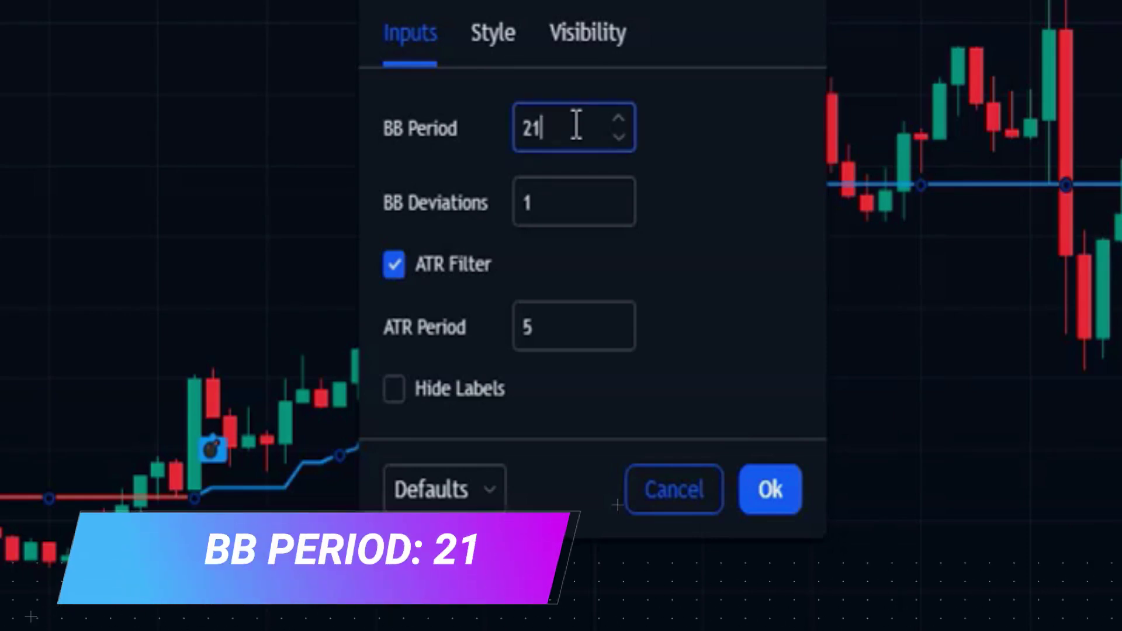
left_click(543, 202)
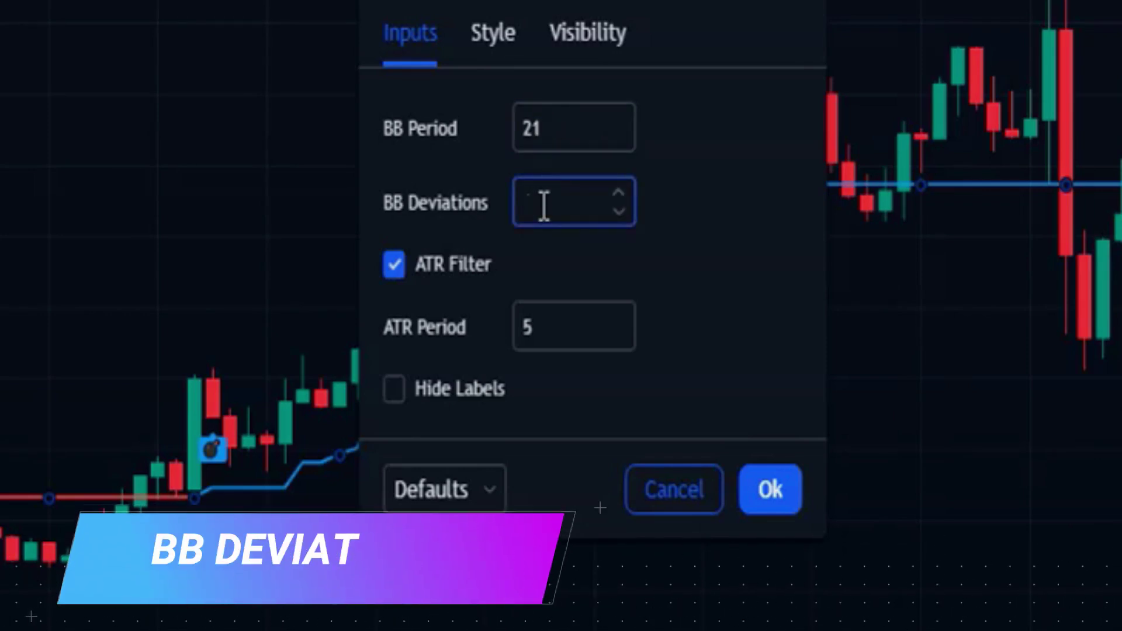
type(".5")
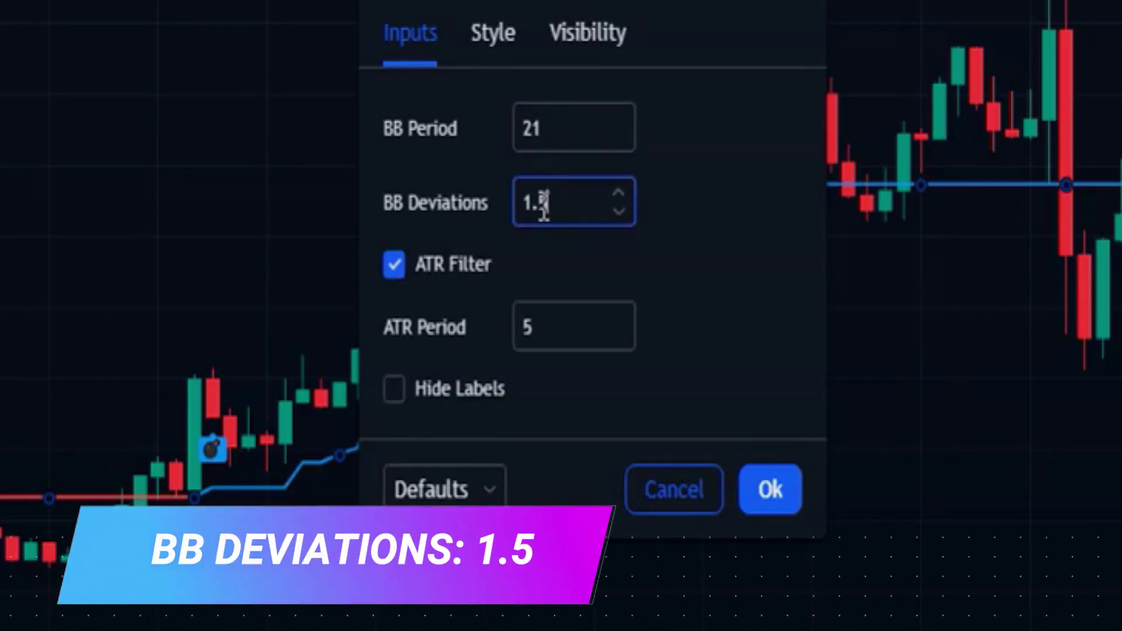
left_click(704, 329)
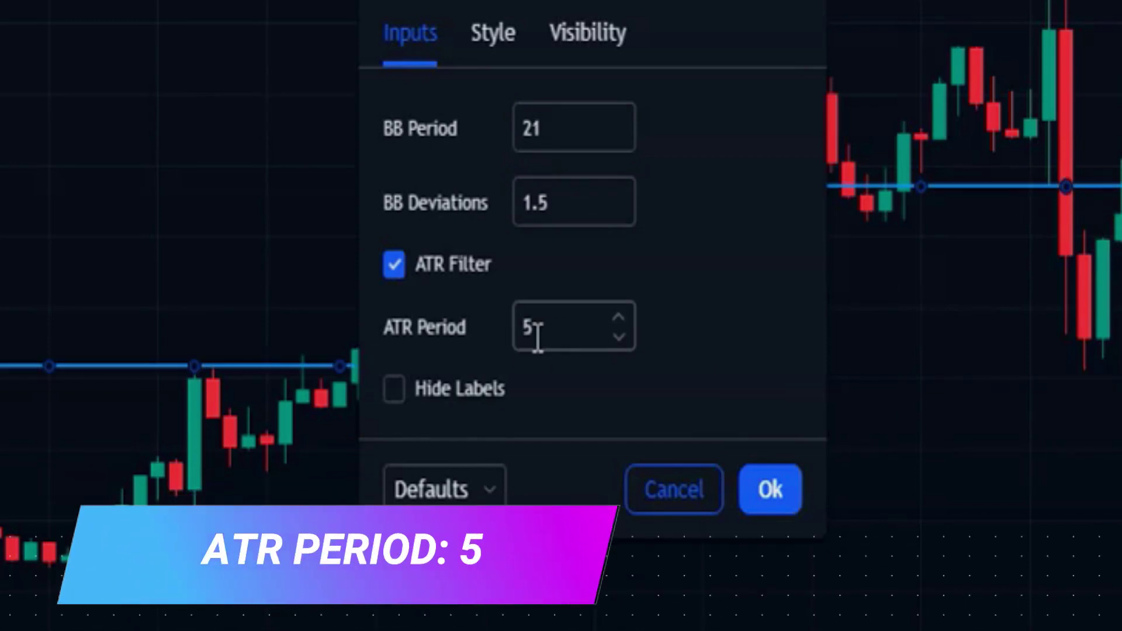
left_click(770, 489)
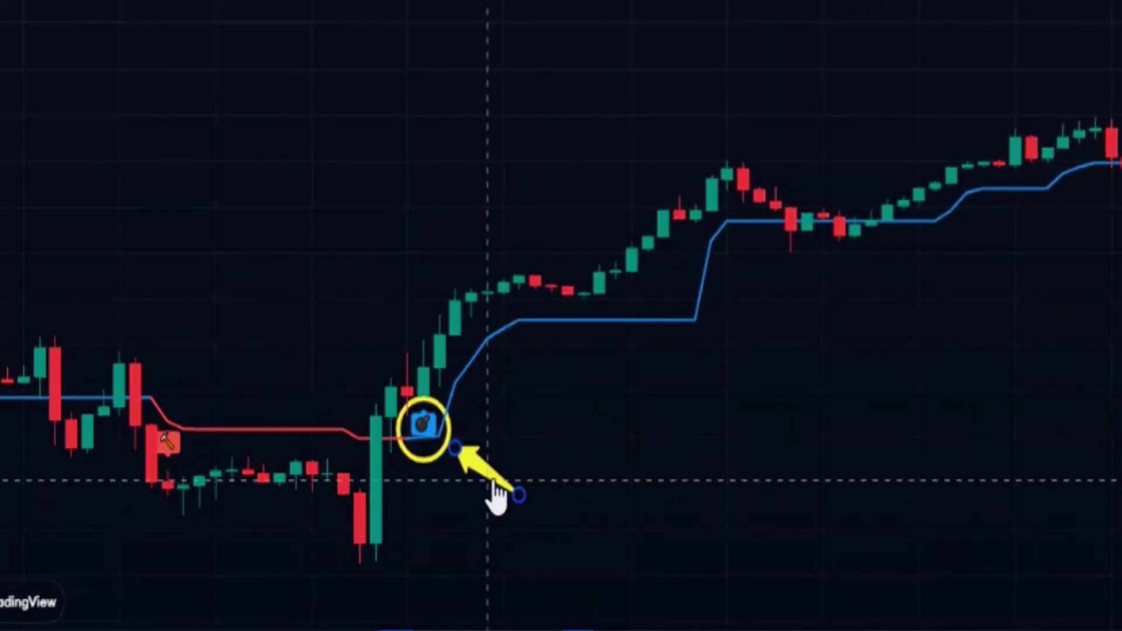
Step: Label the arrow at the circled blue signal "BUY SIGNAL" and size a long position from that signal along the uptrend
double_click(494, 484)
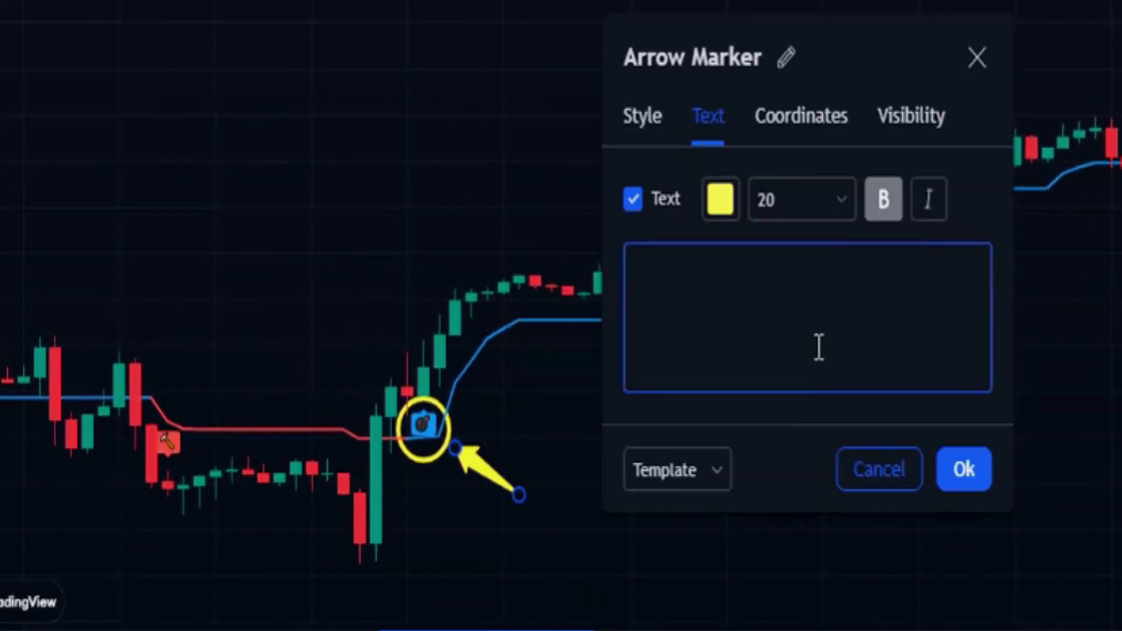
left_click(941, 472)
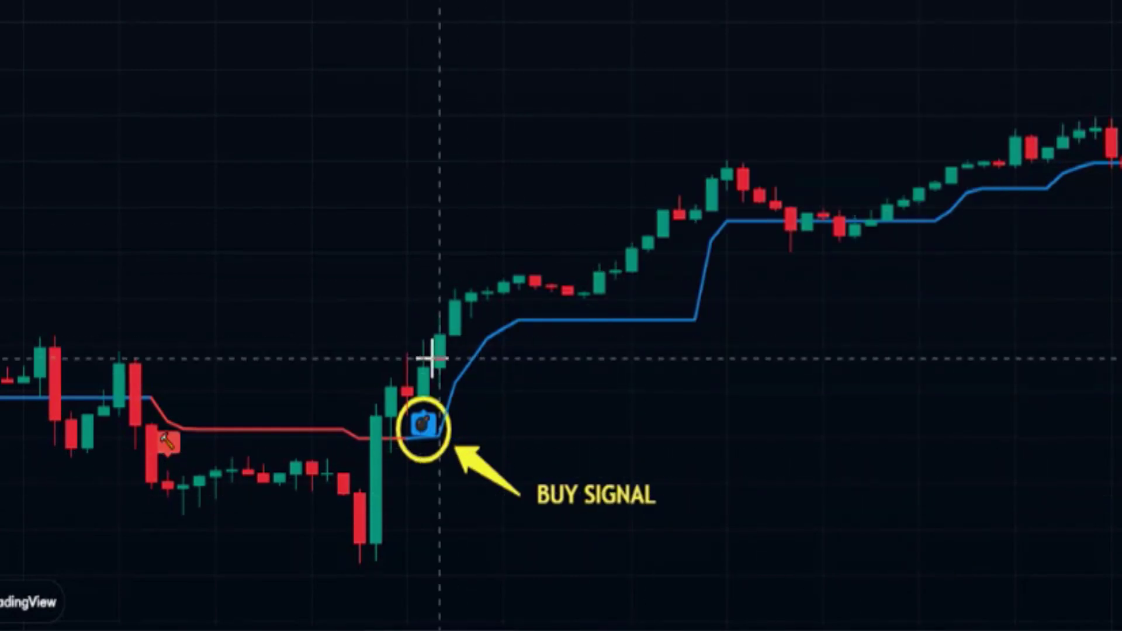
left_click_drag(375, 112, 351, 118)
left_click_drag(500, 381, 1048, 316)
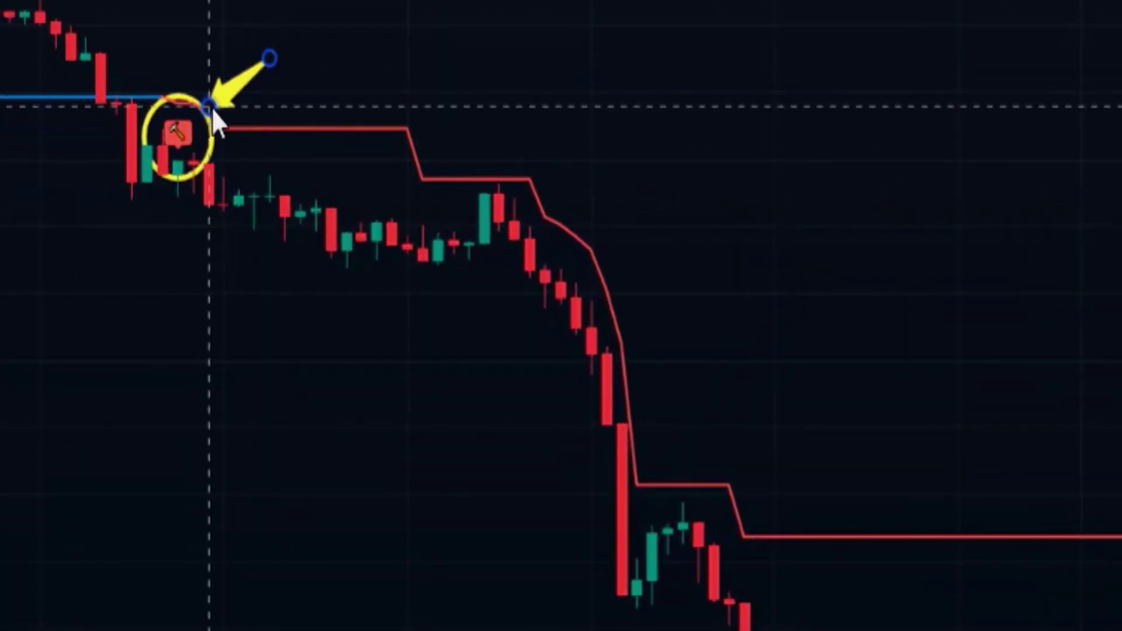
Step: Label the arrow at the circled red signal "SELL SIGNAL" and draw a short position there with stop 8.83 and target 22.81
left_click(212, 108)
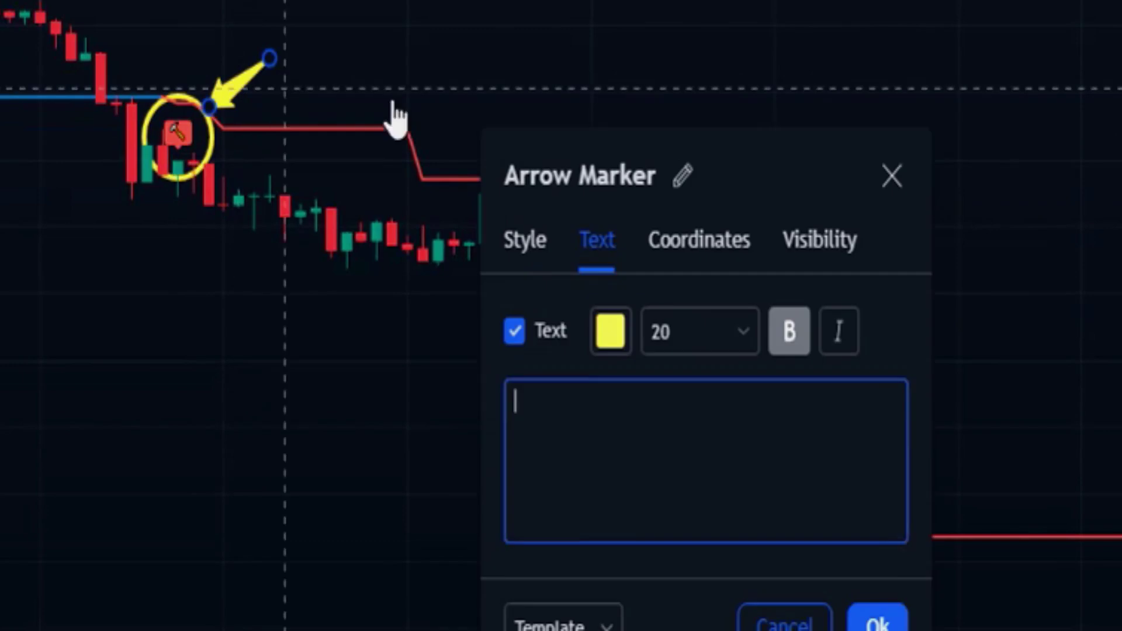
left_click(876, 621)
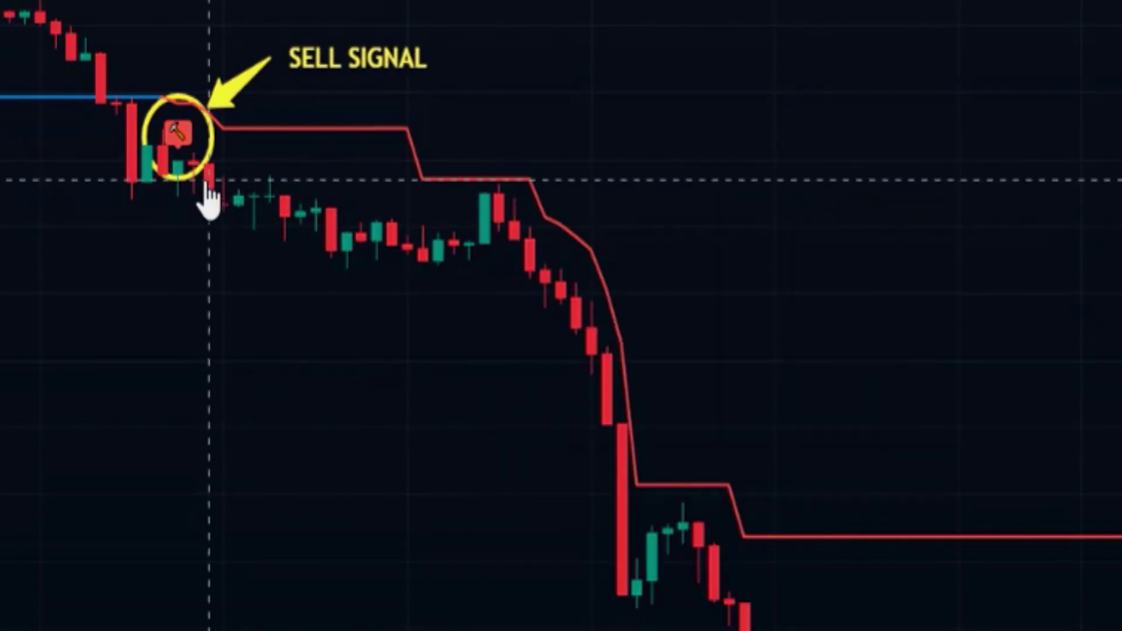
left_click(207, 182)
left_click_drag(205, 313, 220, 494)
left_click_drag(444, 196, 568, 199)
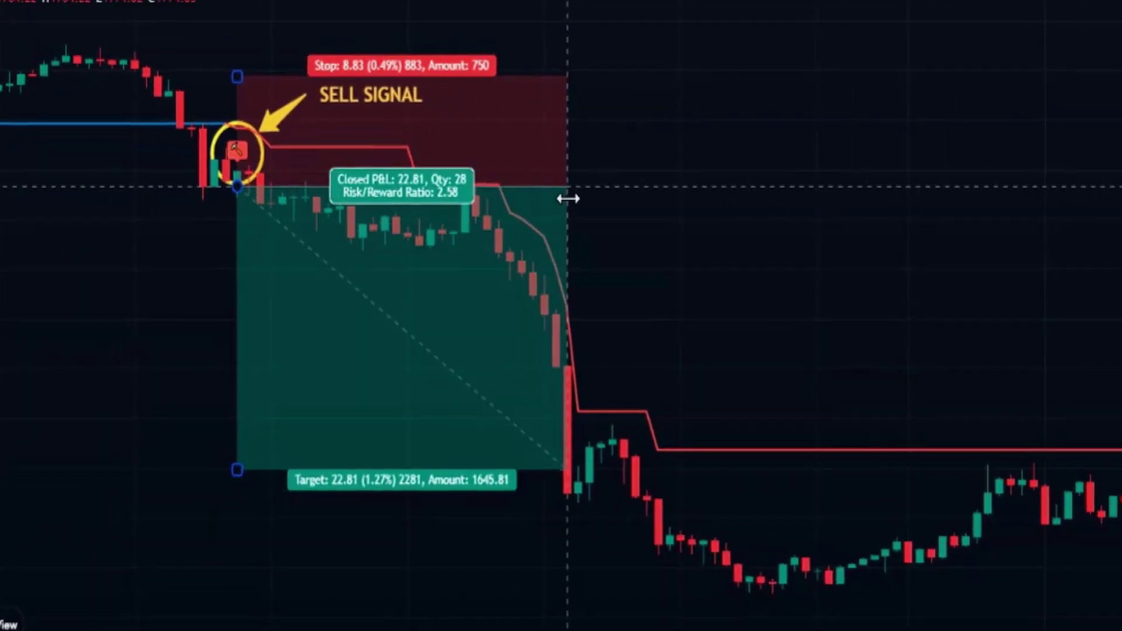
left_click(751, 235)
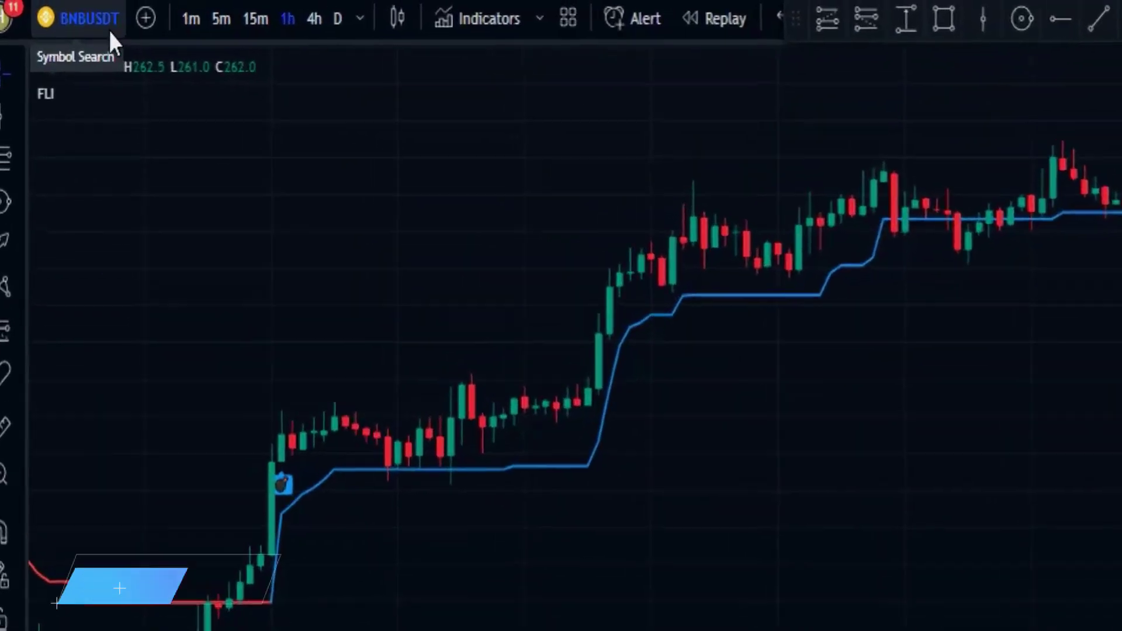
Step: On the 1h BNBUSDT chart, draw a long position at the circled buy signal with entry 278.6, stop 270.3 and target about 295.3
left_click(216, 12)
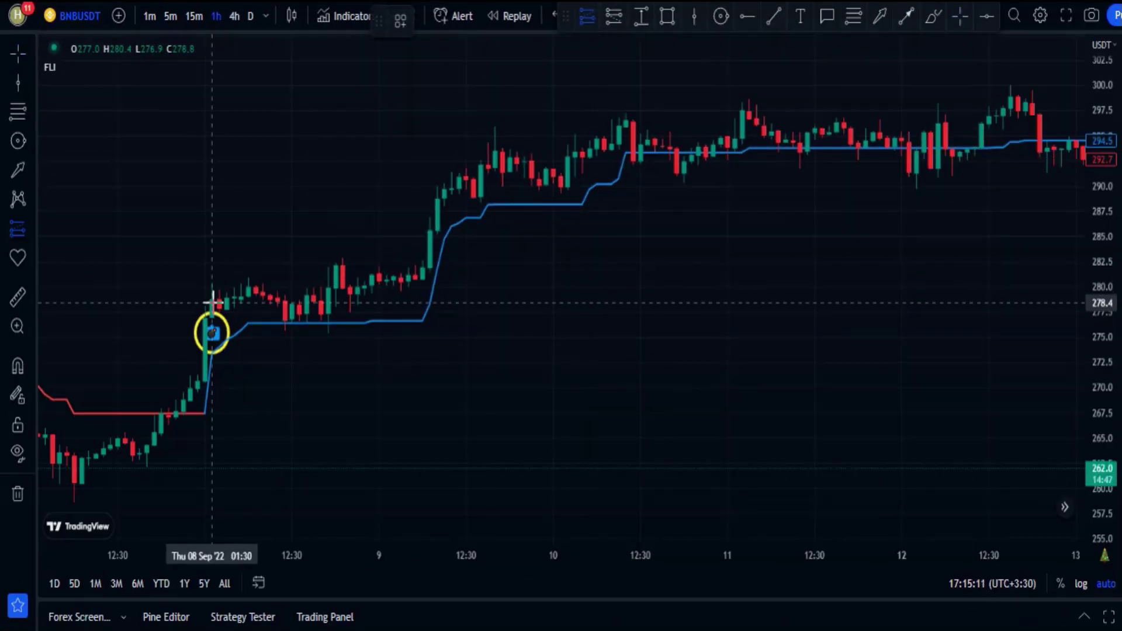
left_click(211, 303)
left_click_drag(212, 218, 212, 135)
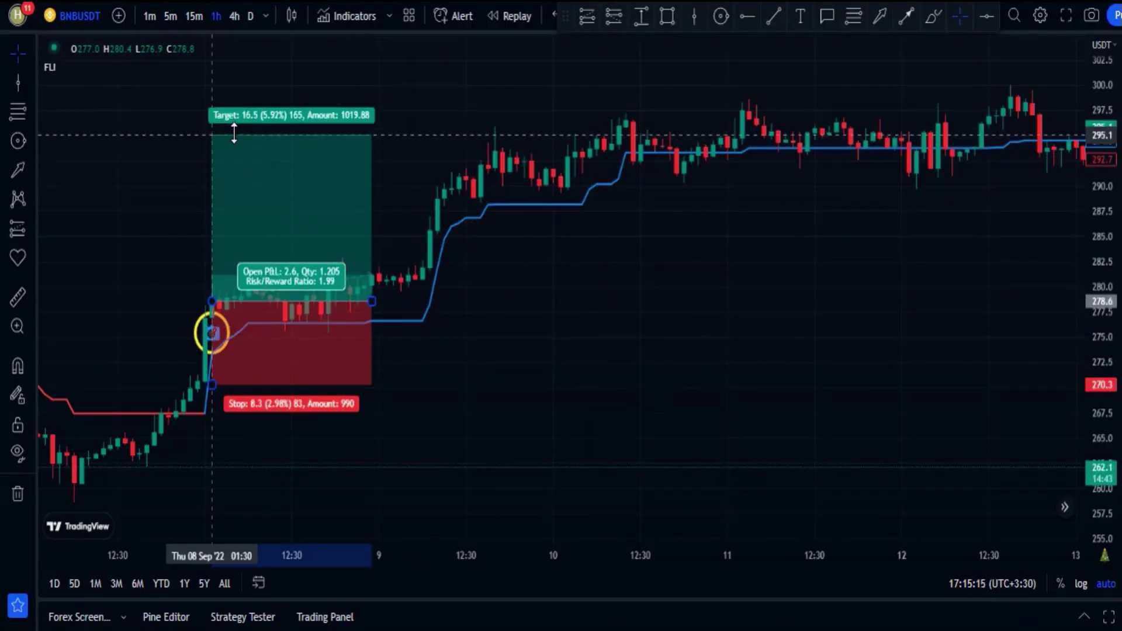
left_click_drag(371, 301, 518, 295)
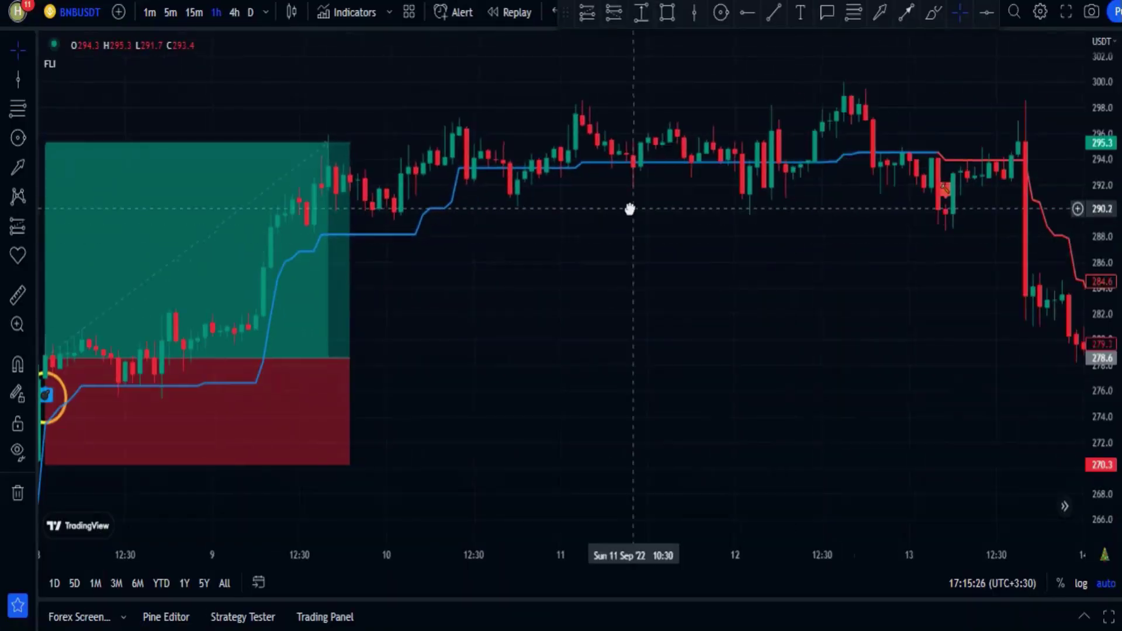
Step: Draw a short position at the following red sell signal with entry 290.2, stop 299.5 and target about 270.4, extended over the downtrend
scroll(672, 225, "right", 3)
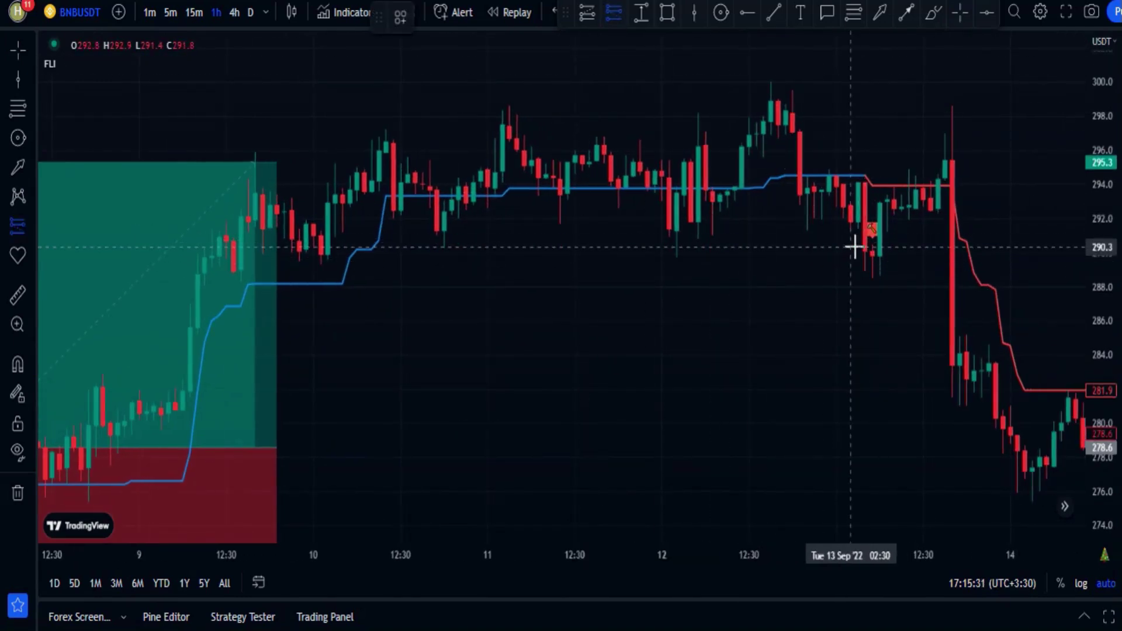
left_click(880, 247)
left_click_drag(880, 170, 807, 90)
scroll(693, 226, "right", 10)
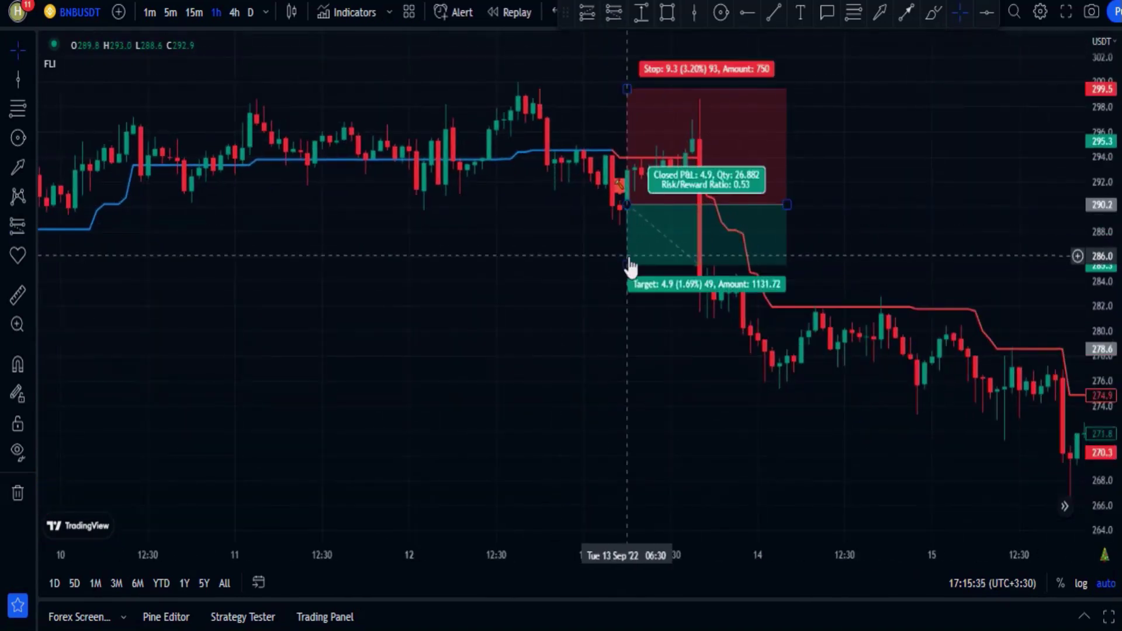
left_click_drag(628, 265, 660, 446)
left_click_drag(787, 205, 1019, 204)
left_click_drag(526, 291, 320, 289)
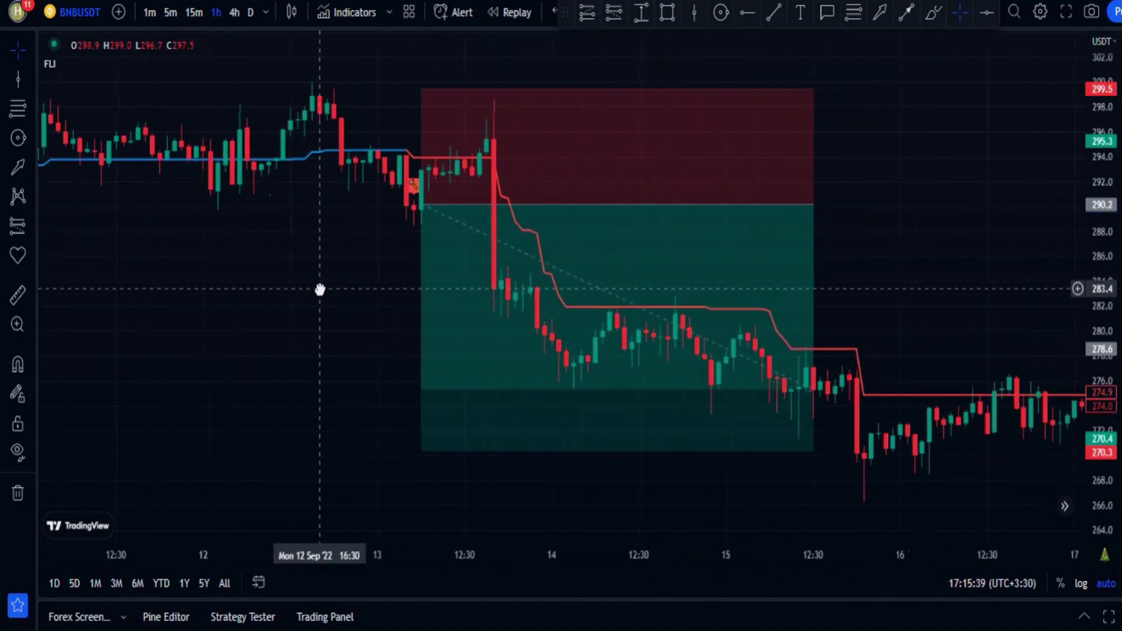
left_click(814, 202)
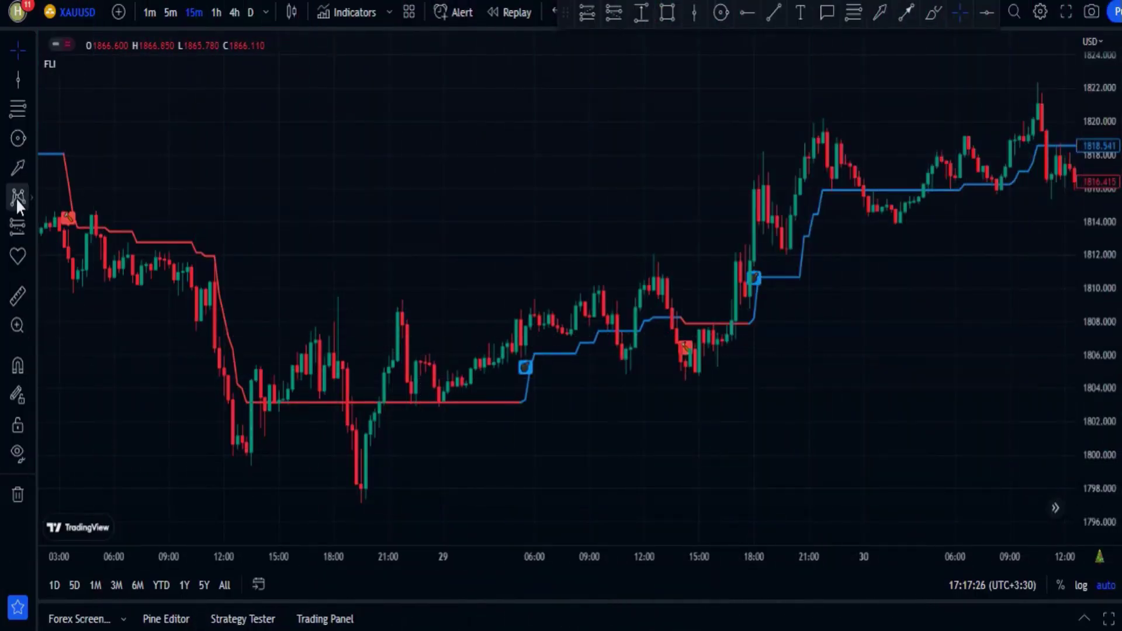
Step: On the 15m XAUUSD chart, mark the red sell signal before the rally with a yellow circle and an X icon below it
left_click(19, 256)
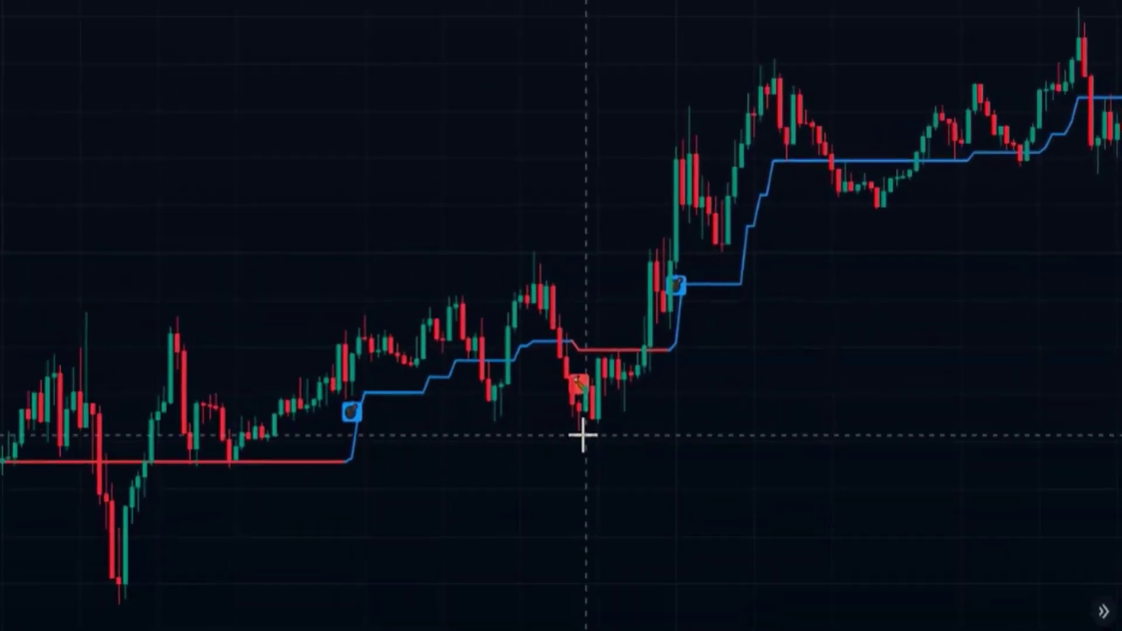
left_click(519, 477)
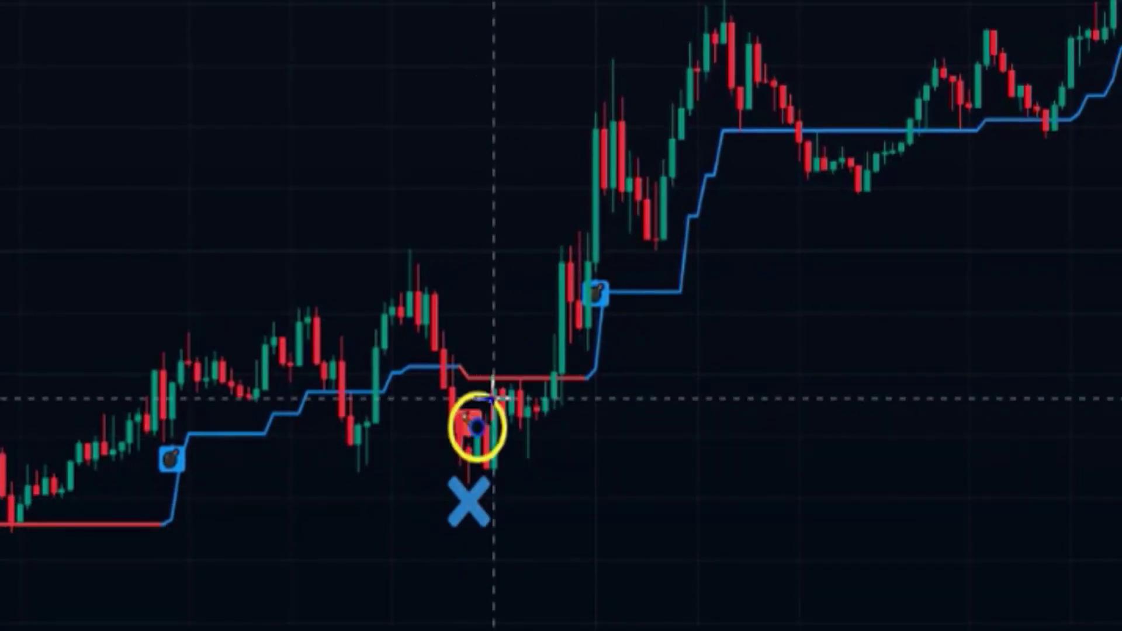
left_click(471, 494)
left_click(516, 453)
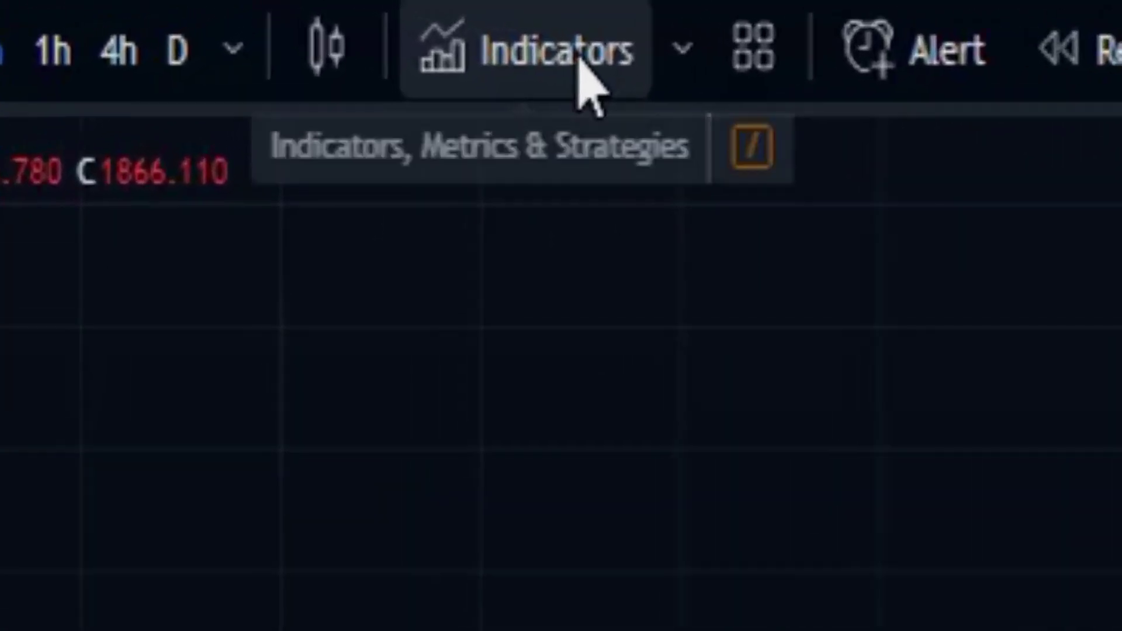
Step: Search the indicator library for HULL MOVING AVERAGE and add the Hull Moving Average to the XAUUSD chart
left_click(580, 60)
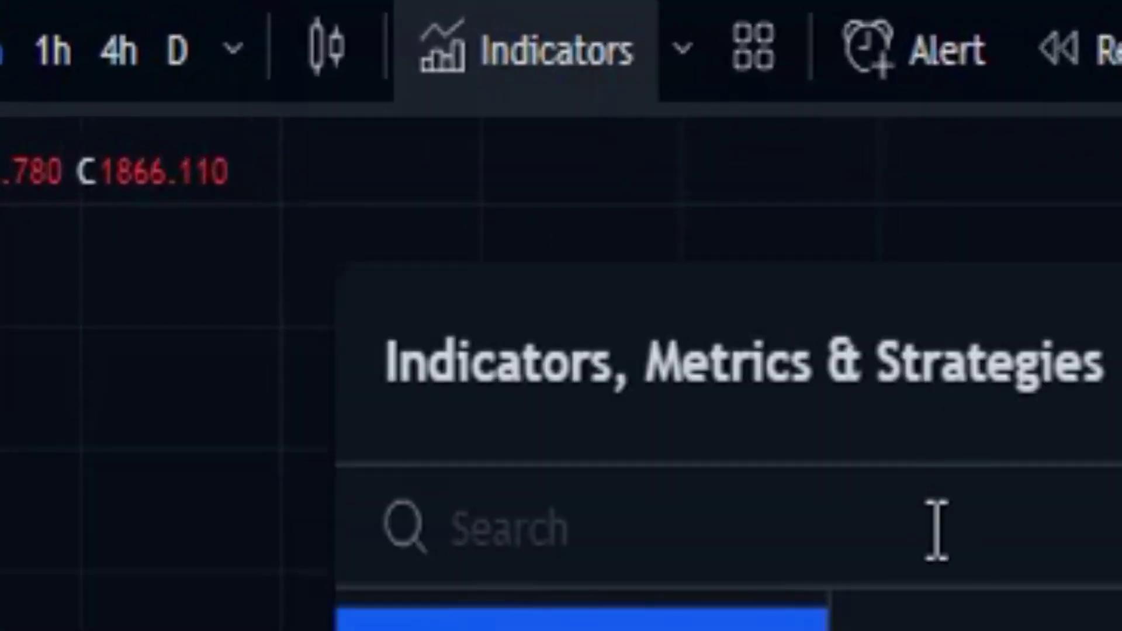
type("HULL")
type(" MOVING AVERAGE")
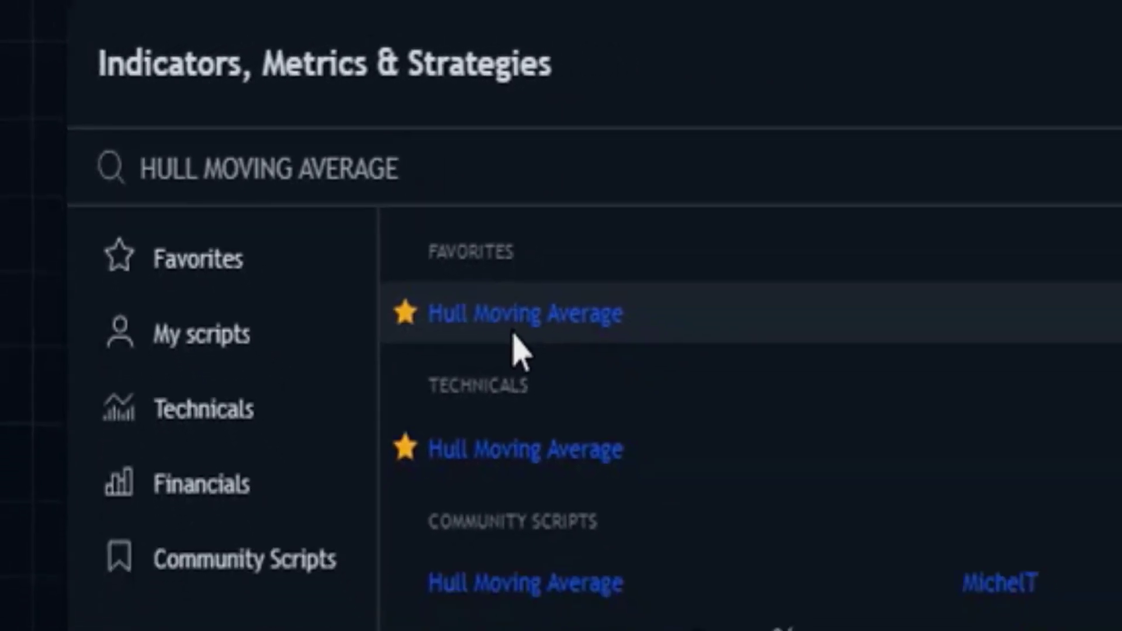
left_click(429, 282)
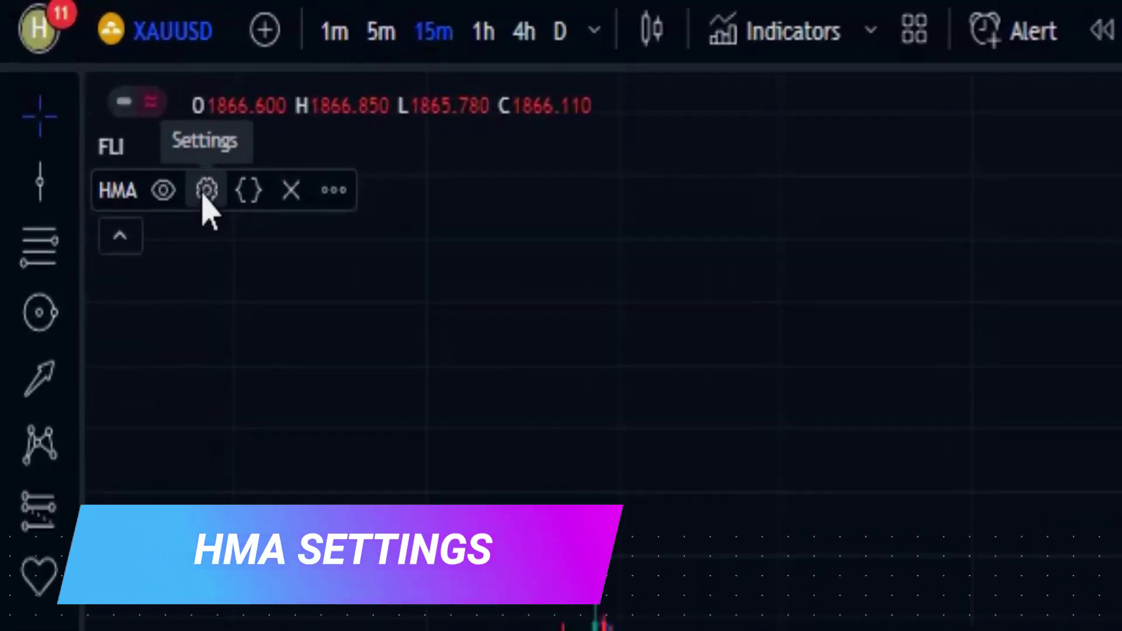
Step: Set the length of the HMA indicator to 200 in its input settings
left_click(206, 190)
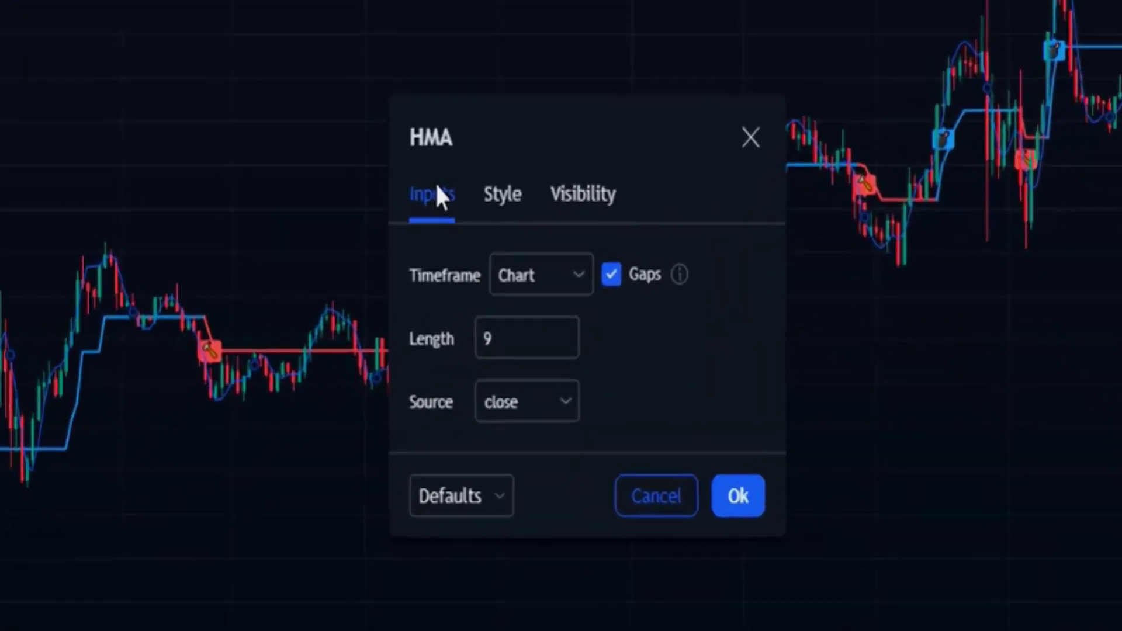
left_click(526, 344)
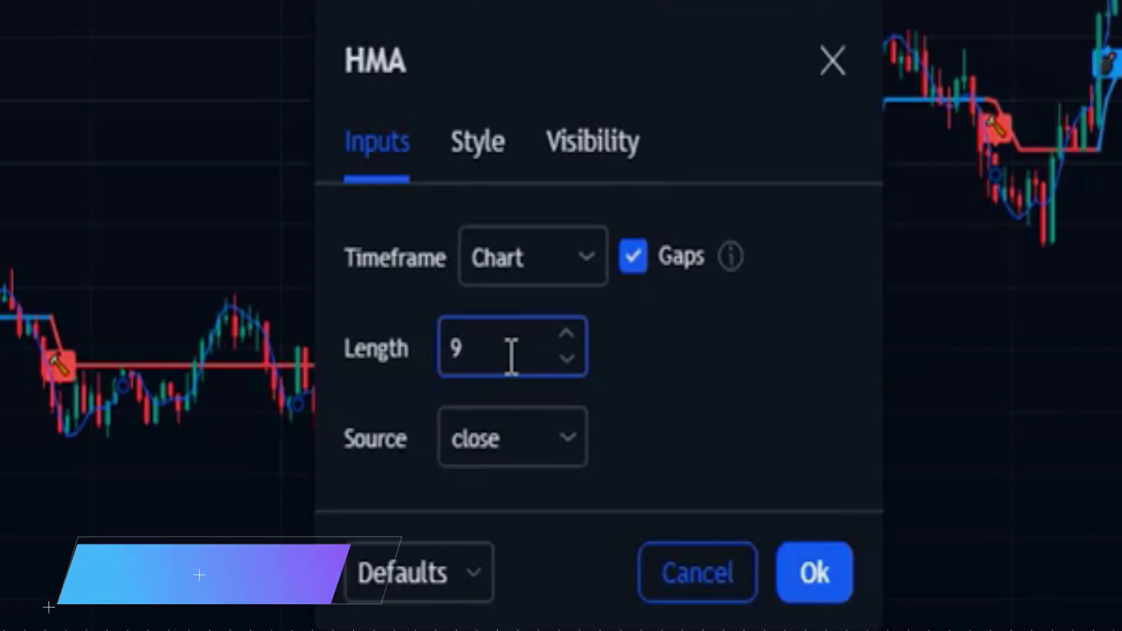
key("BackSpace")
type("200")
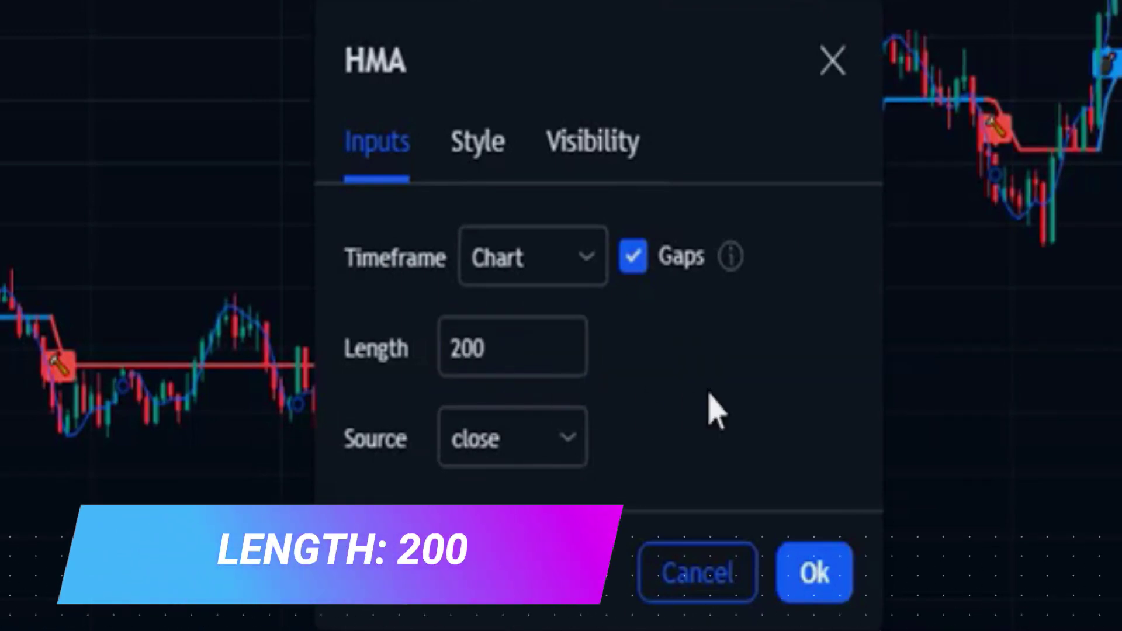
Step: Style the HMA plot as a thicker white line and apply the indicator settings
left_click(488, 145)
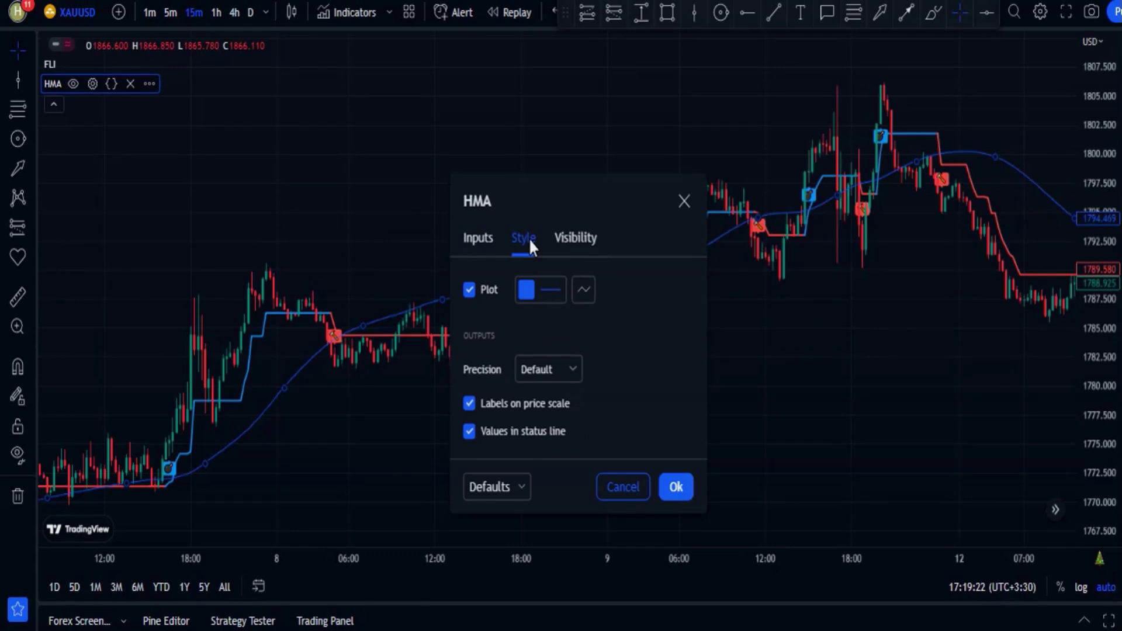
left_click(527, 289)
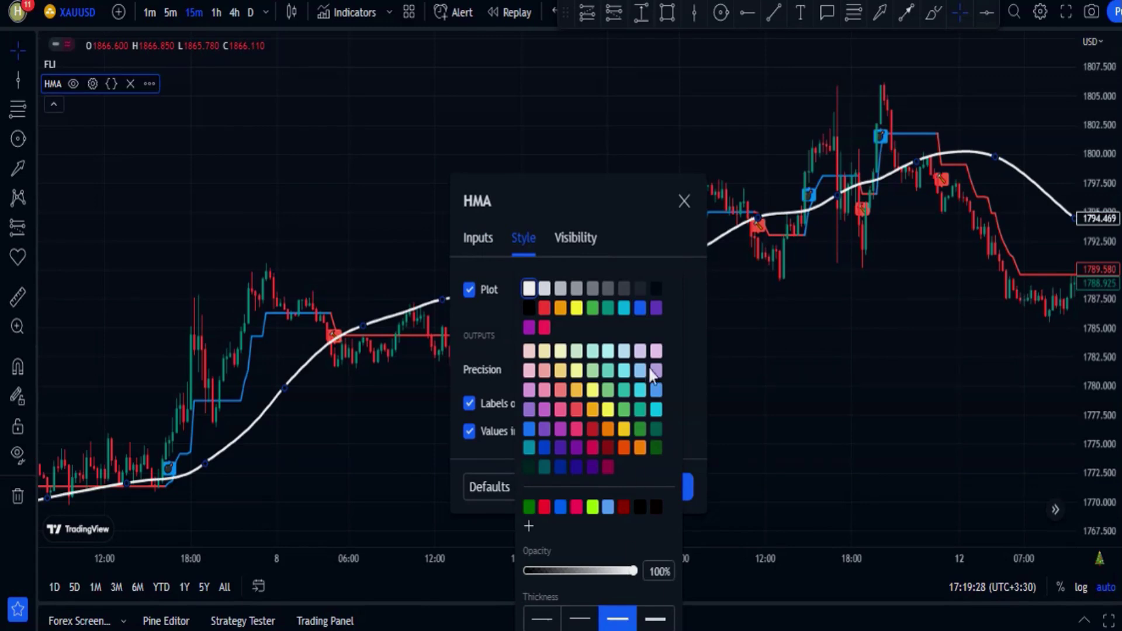
left_click(643, 236)
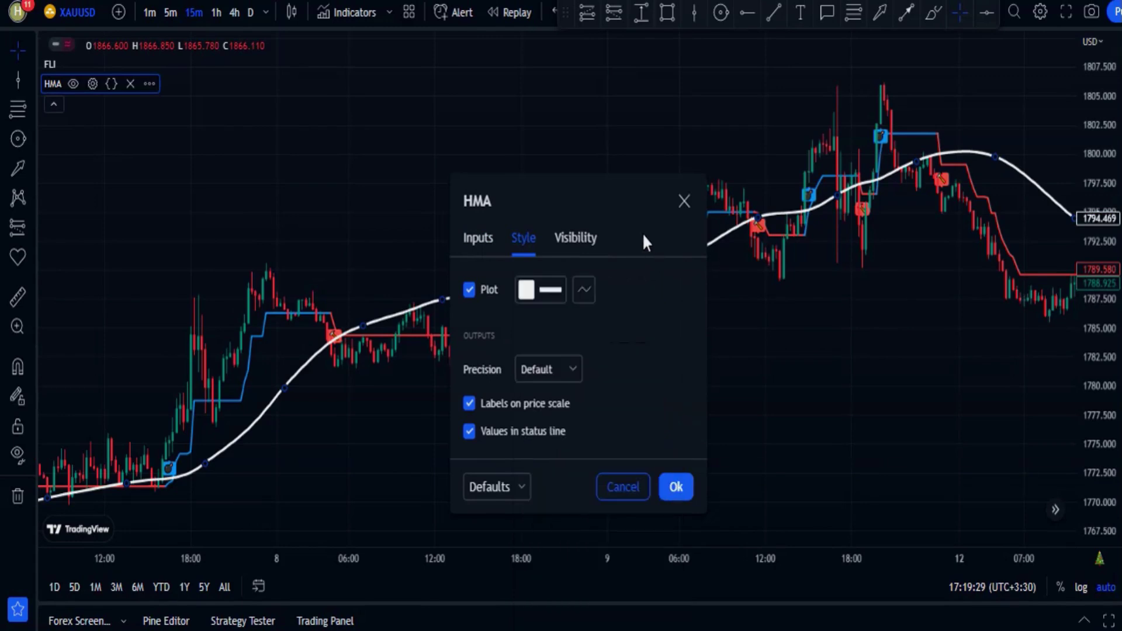
left_click(676, 486)
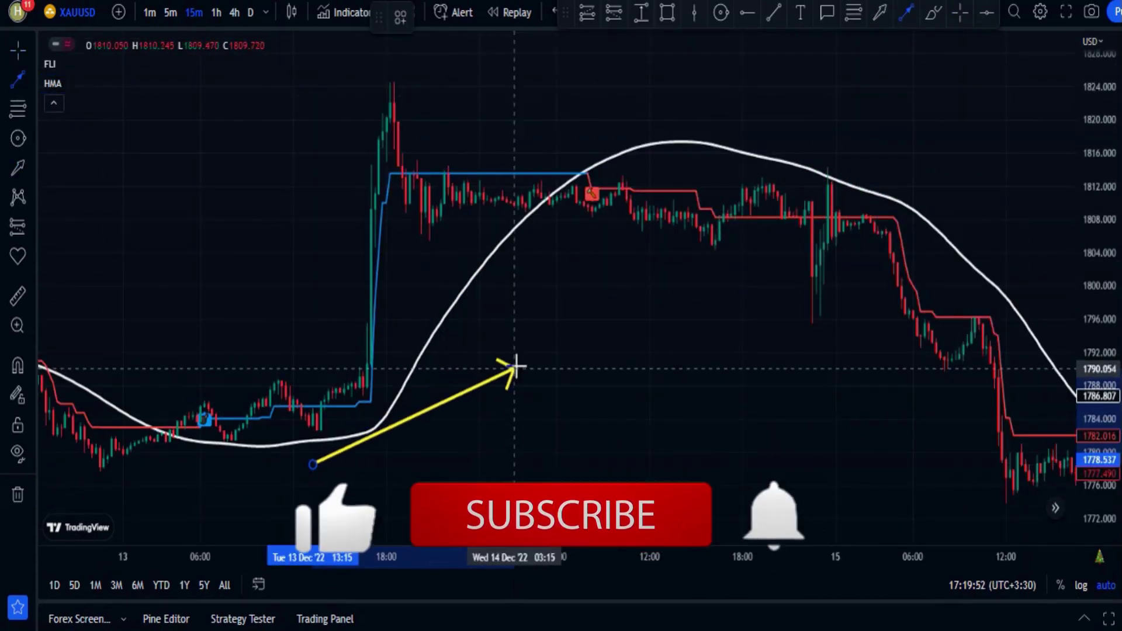
Step: Draw a rising yellow arrow below the climbing HMA line and add the text "UPTREND : ONLY LONG" beside the rally
left_click(541, 366)
left_click(800, 13)
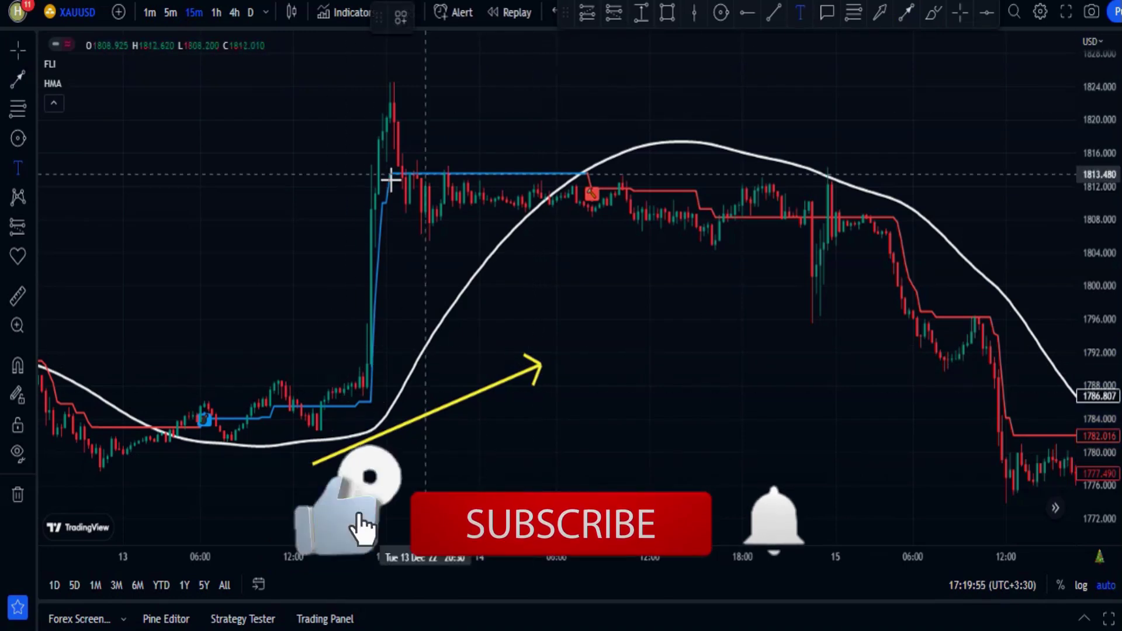
left_click(202, 212)
type("UPTREND : ONLY LONG")
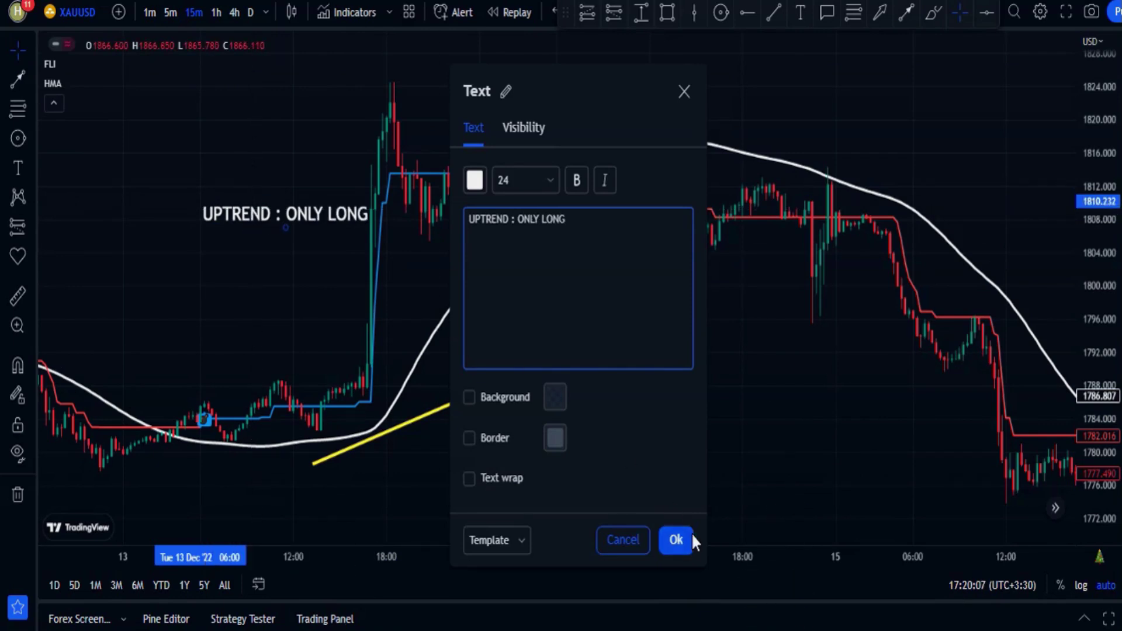
left_click(691, 538)
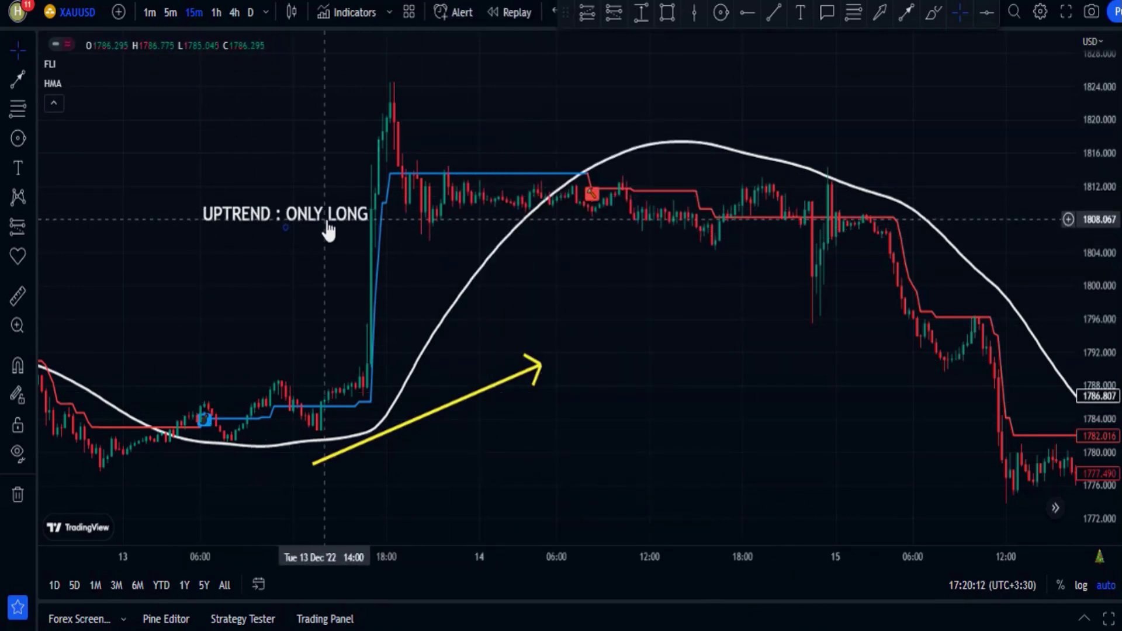
Step: Draw a falling yellow arrow above the declining HMA line and add the text "DOWNTREND: ONLY SHORT" beside it
left_click_drag(740, 306, 538, 291)
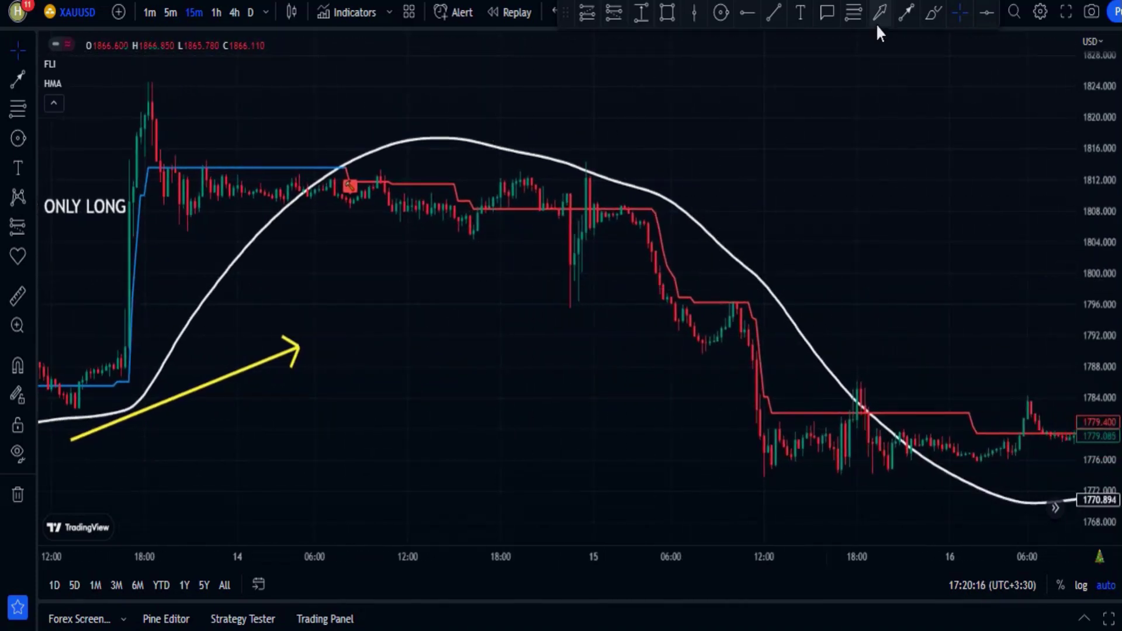
left_click_drag(628, 121, 760, 225)
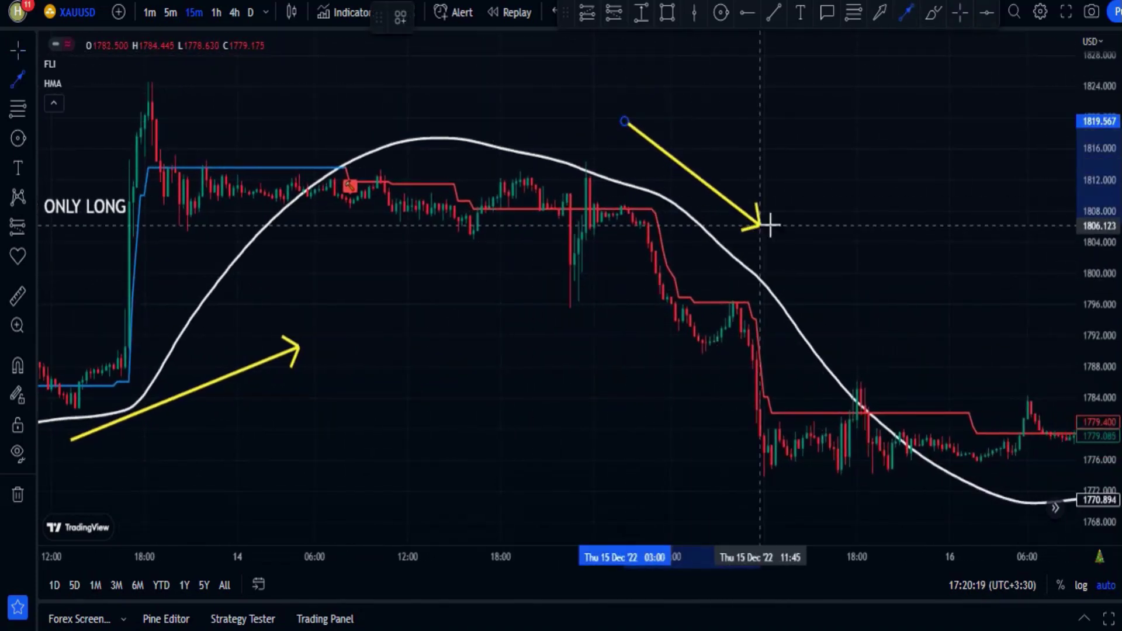
left_click(808, 267)
left_click(784, 123)
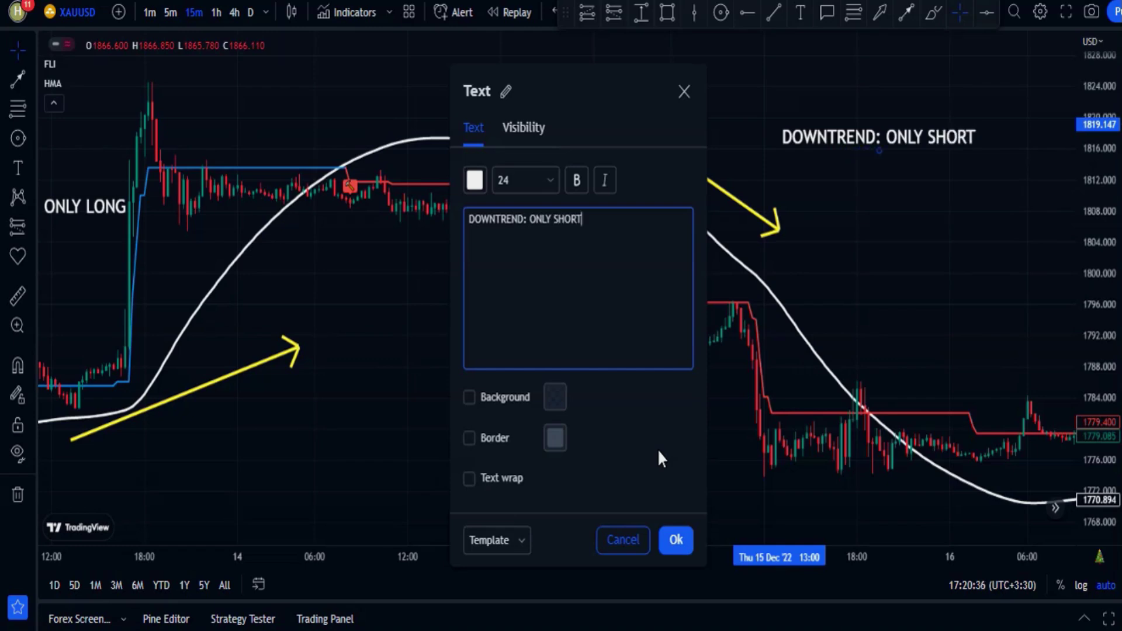
left_click(675, 540)
Step: Place an X icon above the circled red sell signal that lies above the rising HMA line
left_click_drag(856, 275, 761, 211)
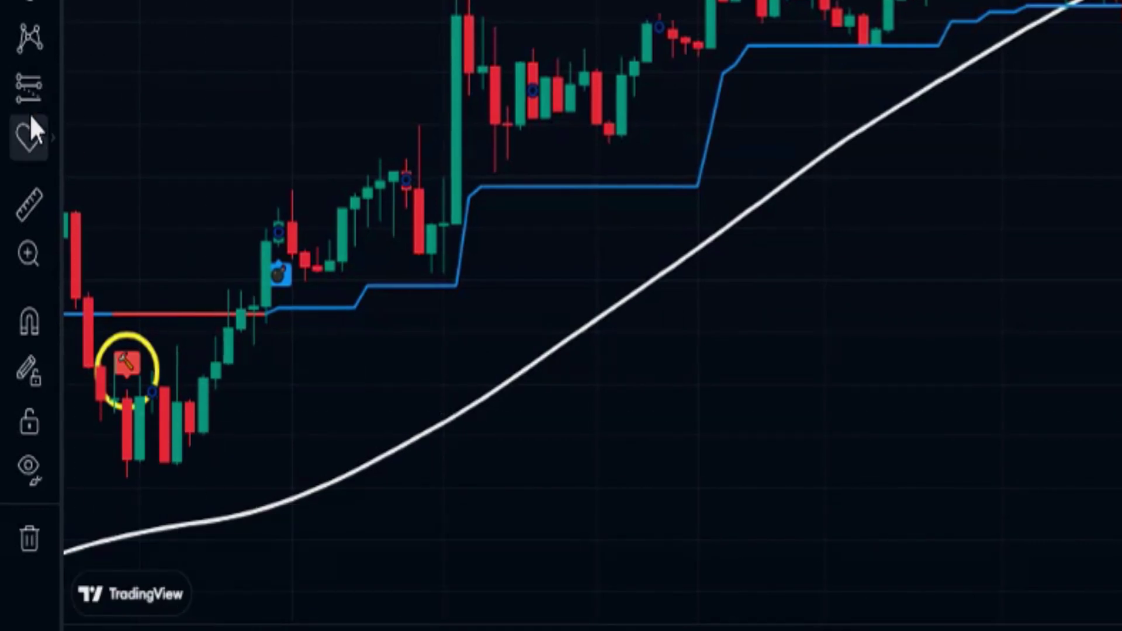
left_click(32, 128)
left_click(218, 213)
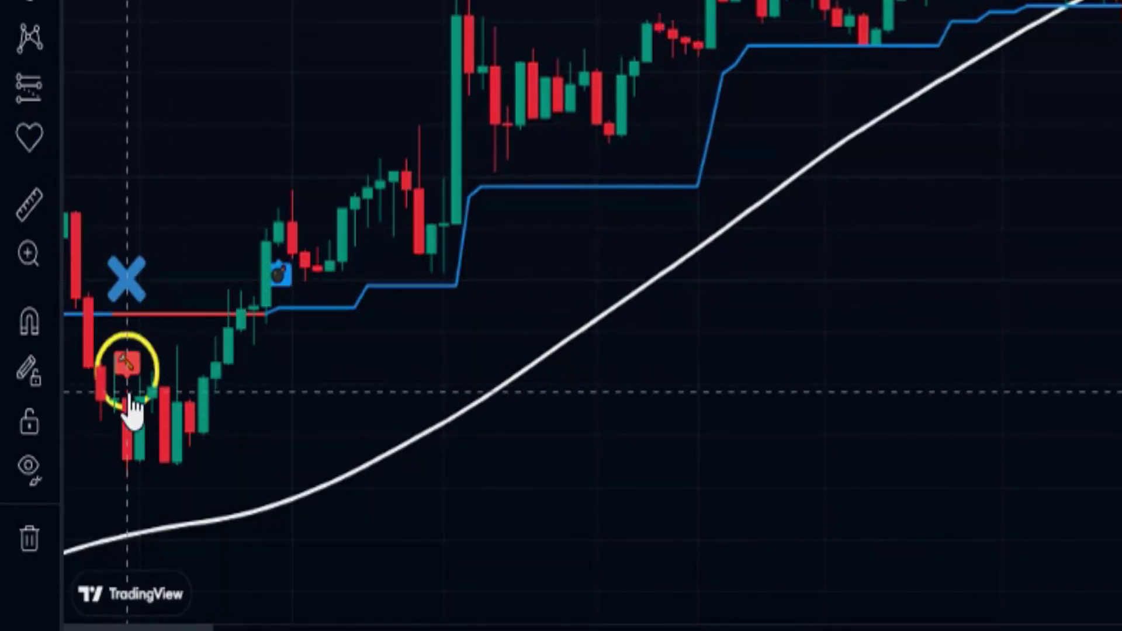
Step: Mark the following blue buy signal with a yellow circle and a check mark icon below it
left_click(279, 275)
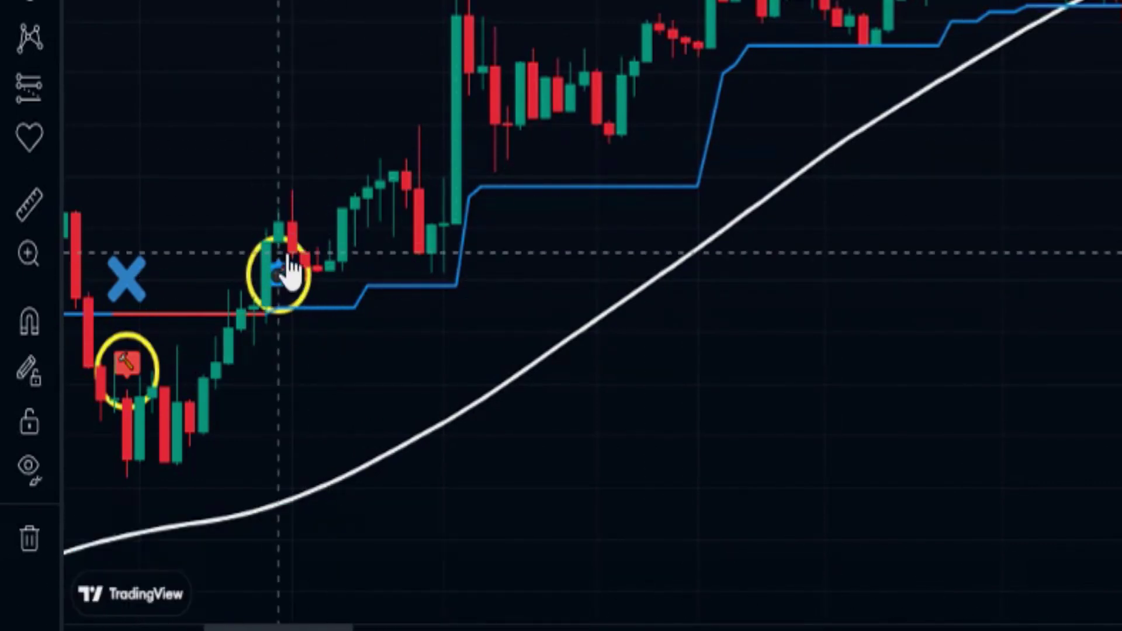
left_click(42, 151)
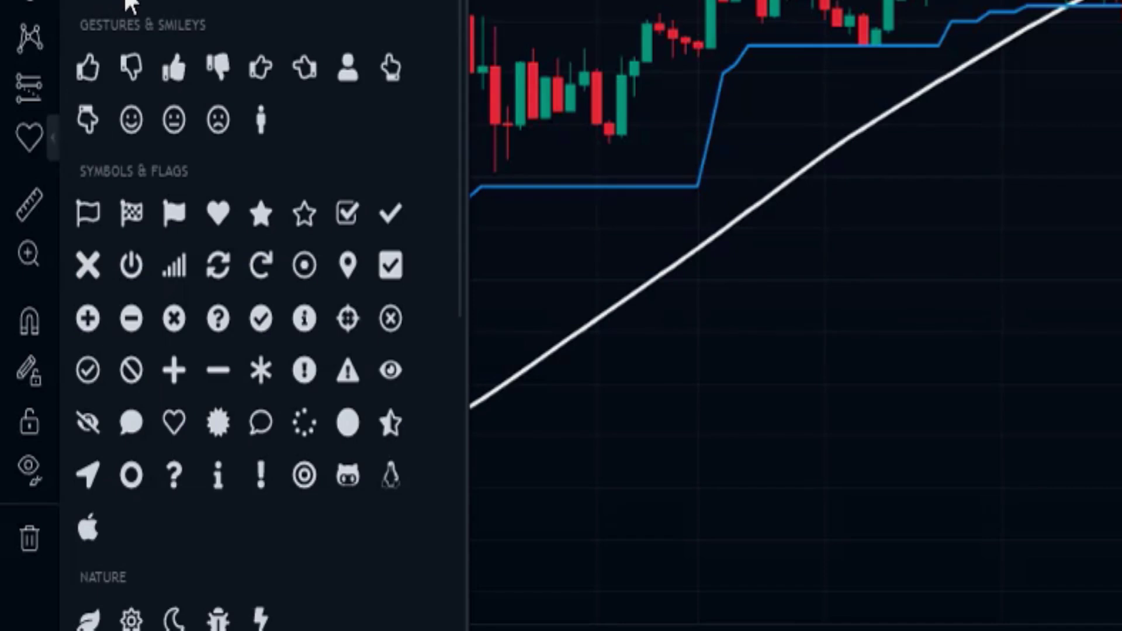
left_click(221, 213)
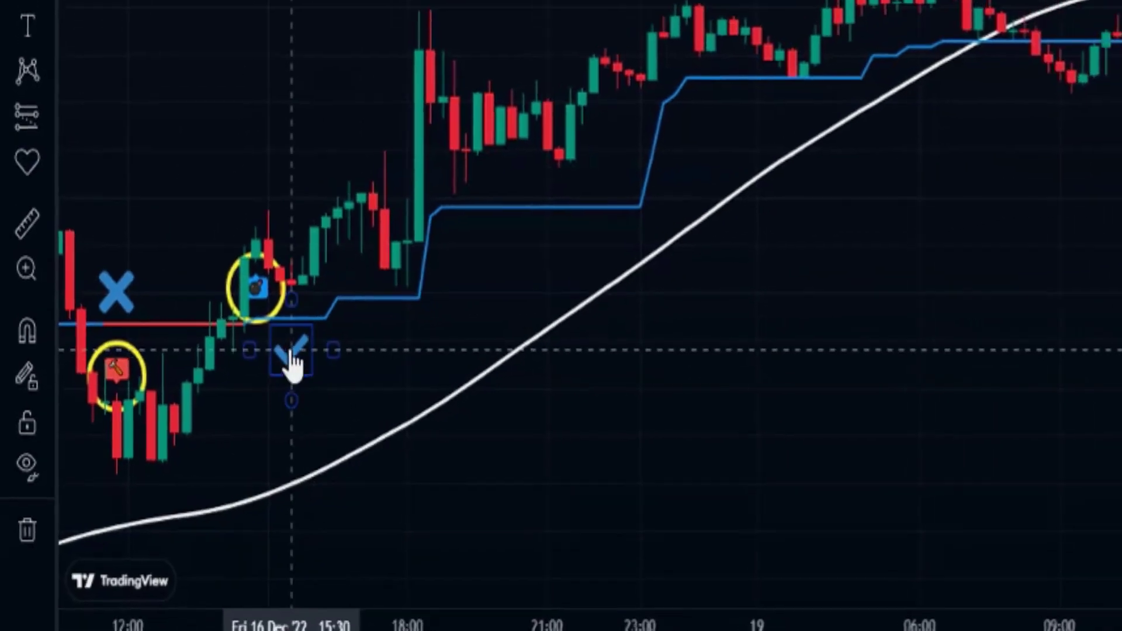
Step: Draw a long position at the circled buy signal with entry 1784.185, stop 1779.303 and target 1794.208, extended to 17 Dec 00:15
left_click(278, 221)
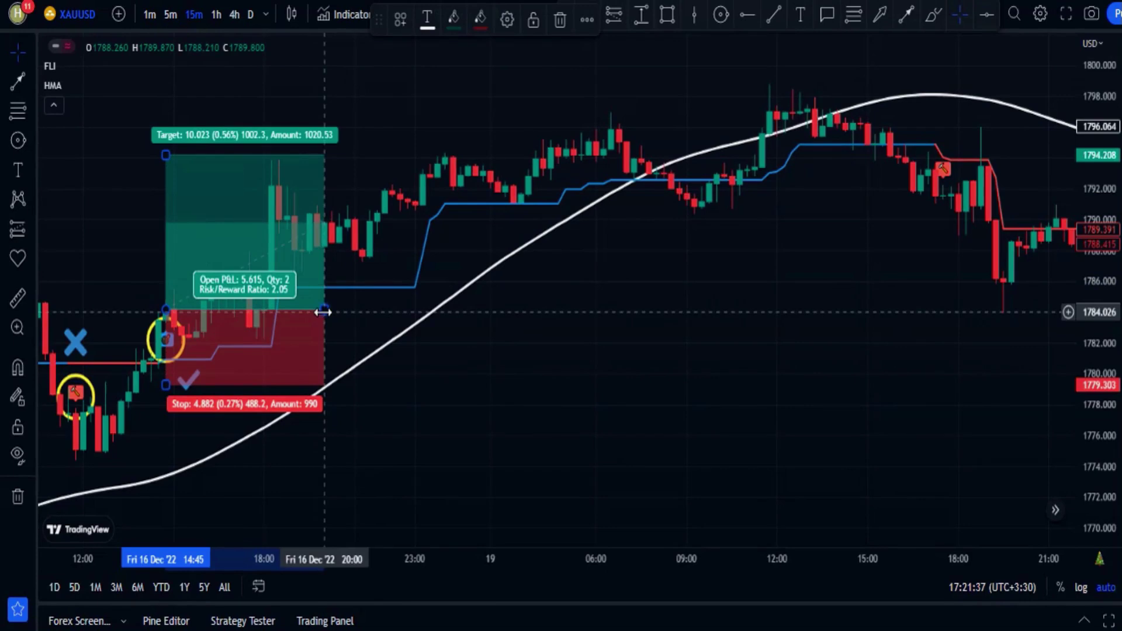
left_click_drag(324, 312, 453, 305)
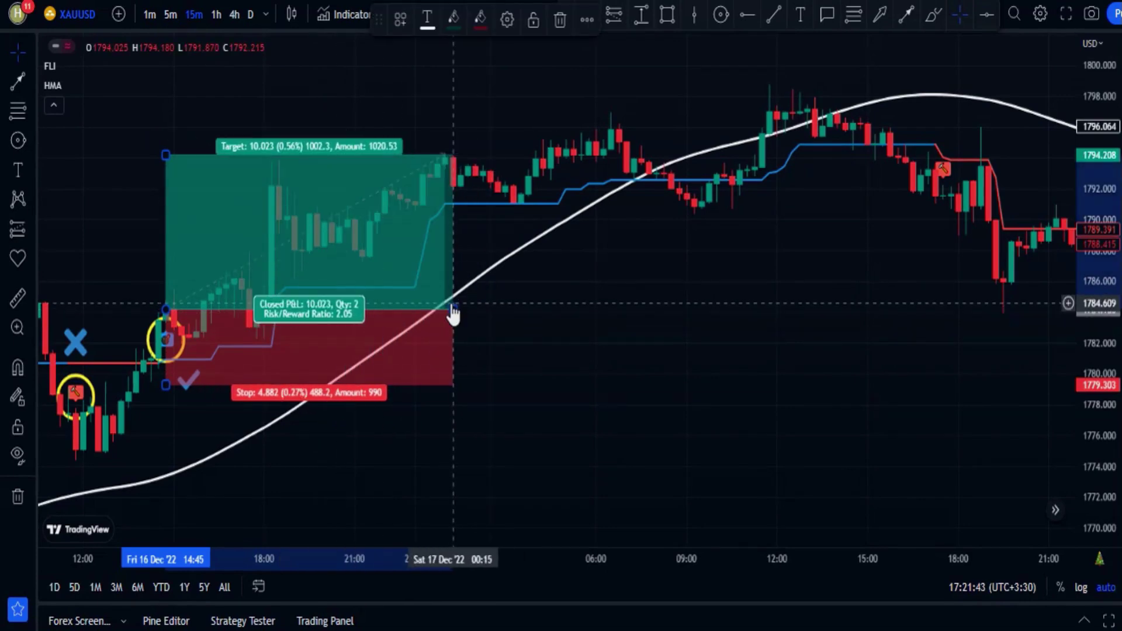
Step: Draw a short position at the circled 19 Dec sell signal with entry 1791.286, stop 1796.336 and target 1784.205, narrowed to end at the low
scroll(538, 423, "right", 5)
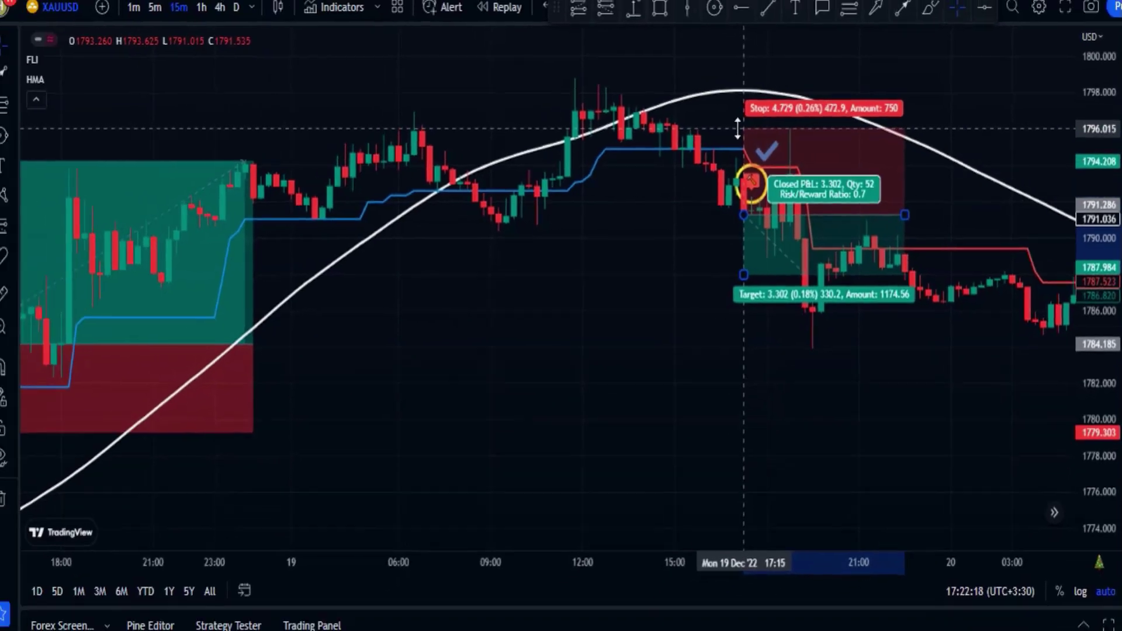
left_click_drag(784, 270, 784, 329)
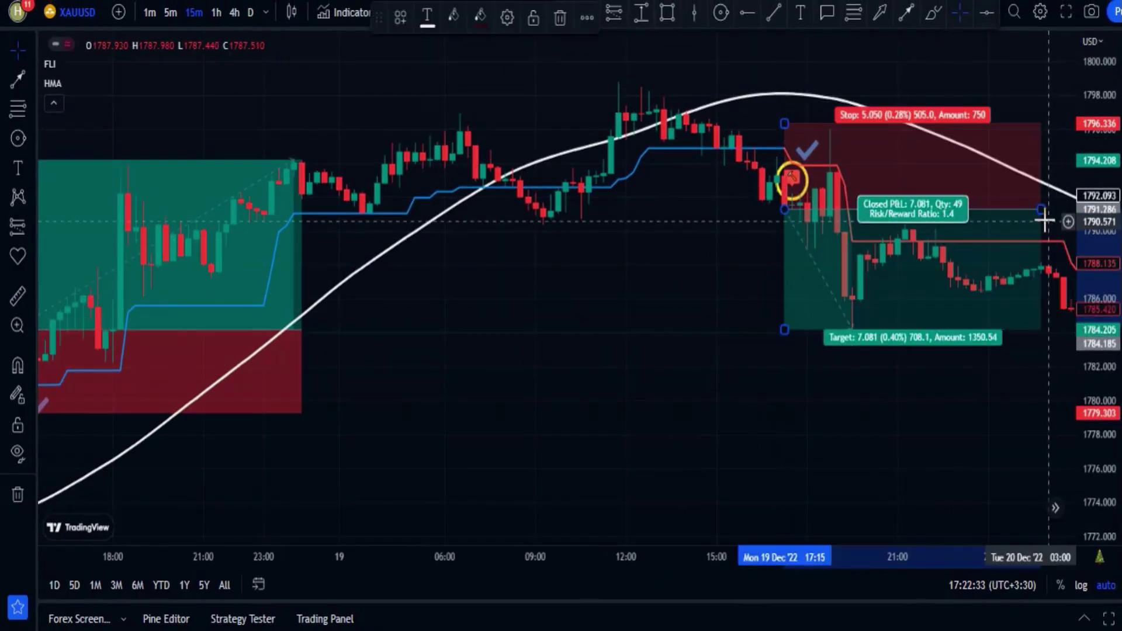
left_click_drag(1052, 238, 852, 239)
Step: Draw a long position at the circled 20 Dec buy signal with entry 1792.640, stop 1785.053 and target 1805.859
left_click_drag(952, 416, 806, 422)
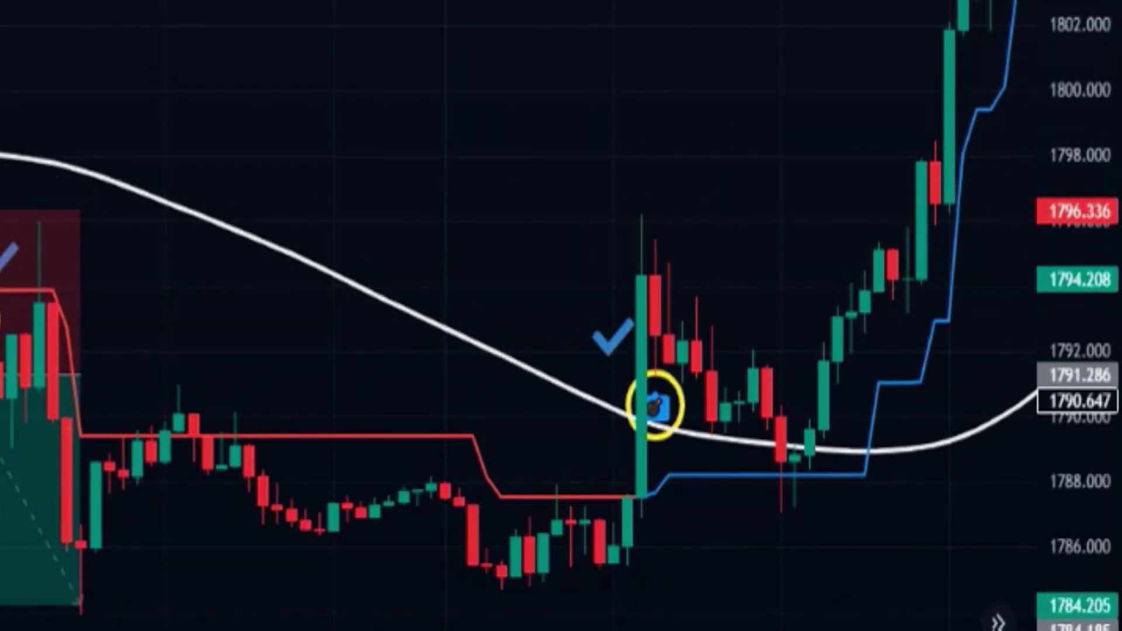
left_click(656, 327)
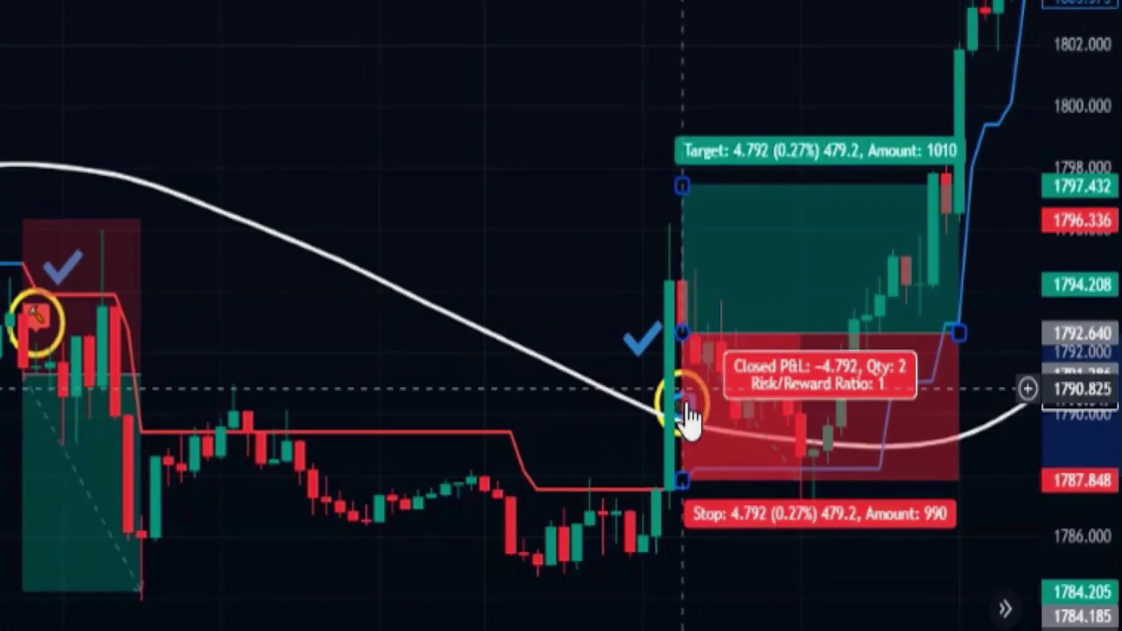
left_click_drag(655, 483, 656, 574)
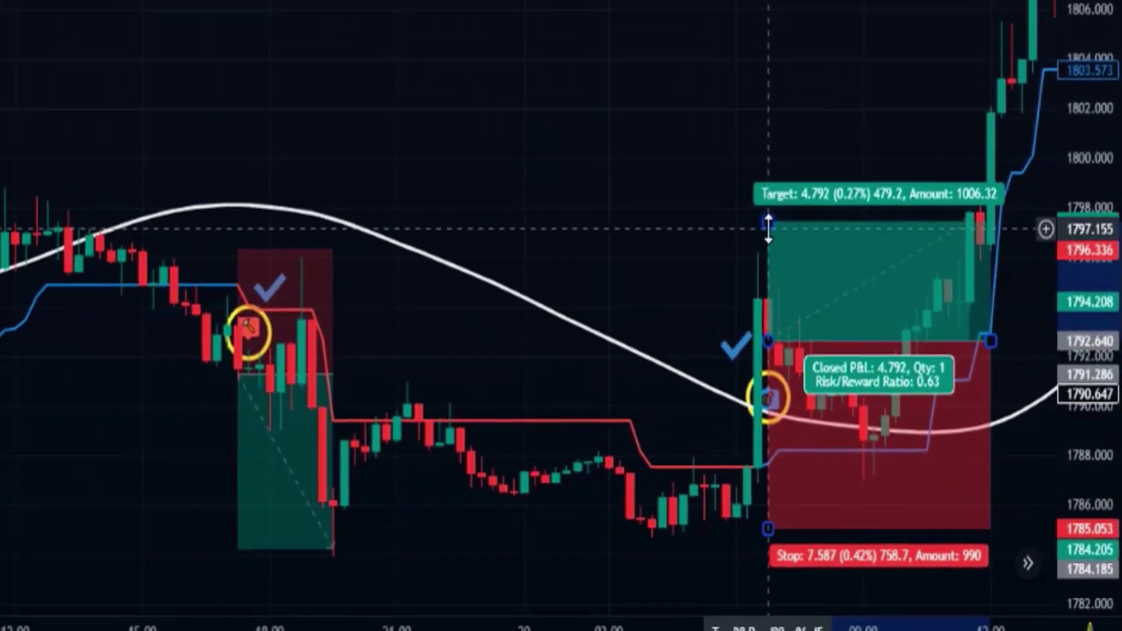
left_click_drag(768, 228, 768, 13)
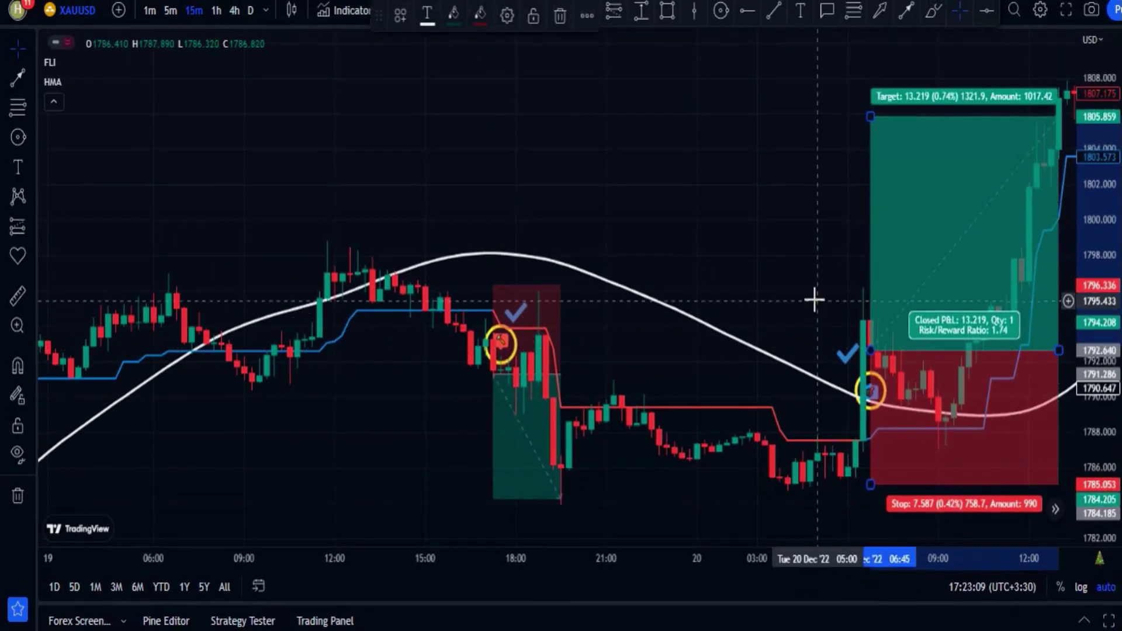
left_click(814, 300)
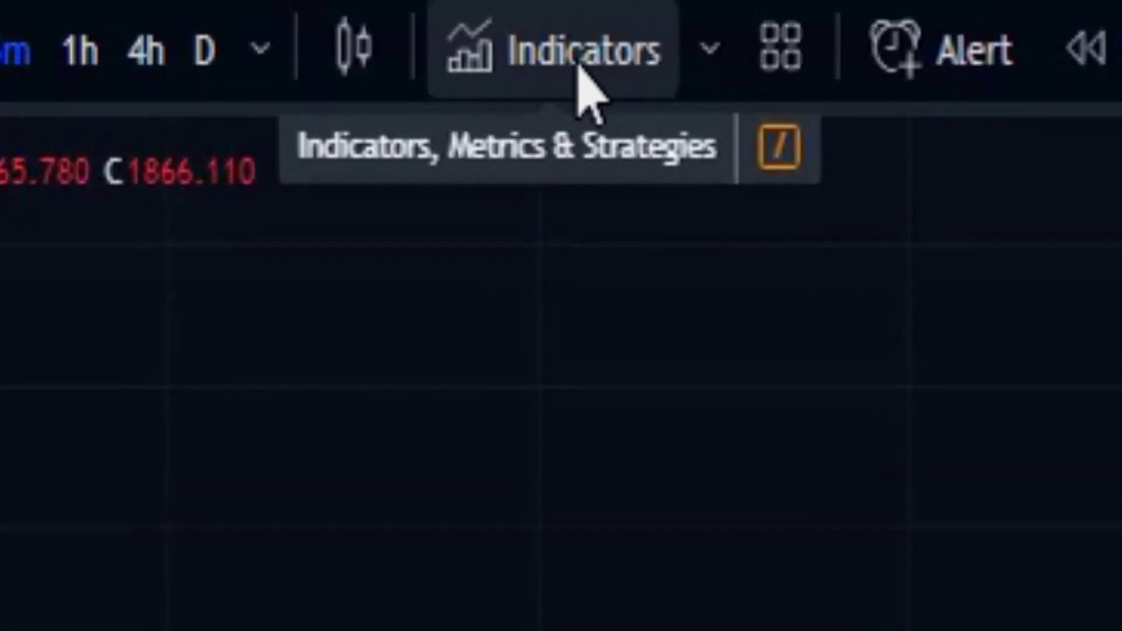
Step: Search the indicator library for MACD and add Moving Average Convergence Divergence to the chart
left_click(580, 65)
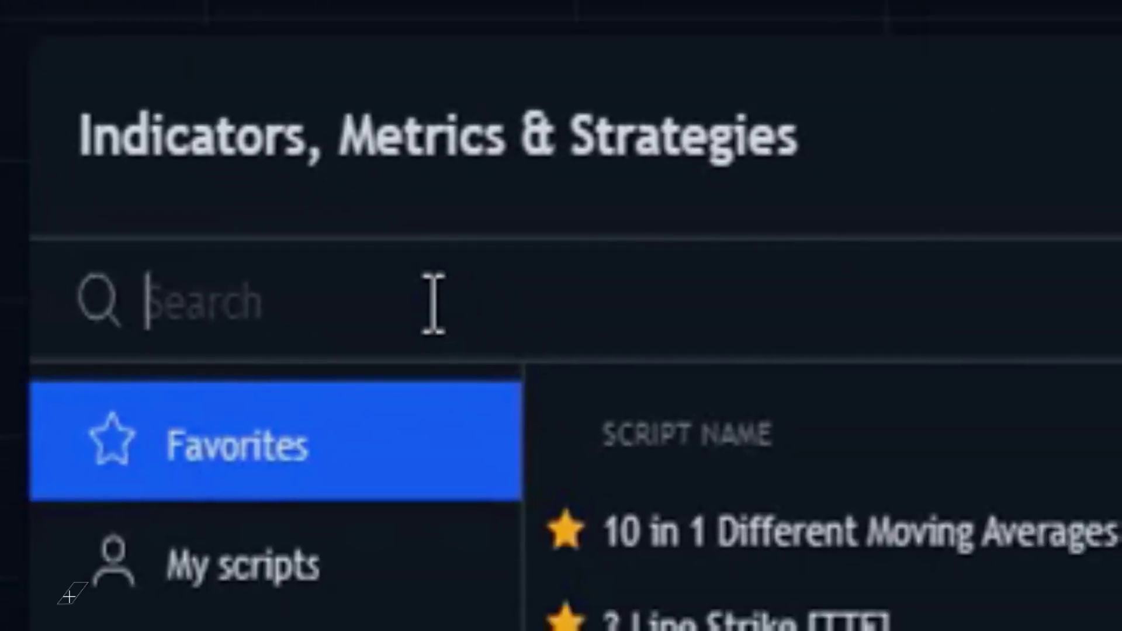
type("MACD")
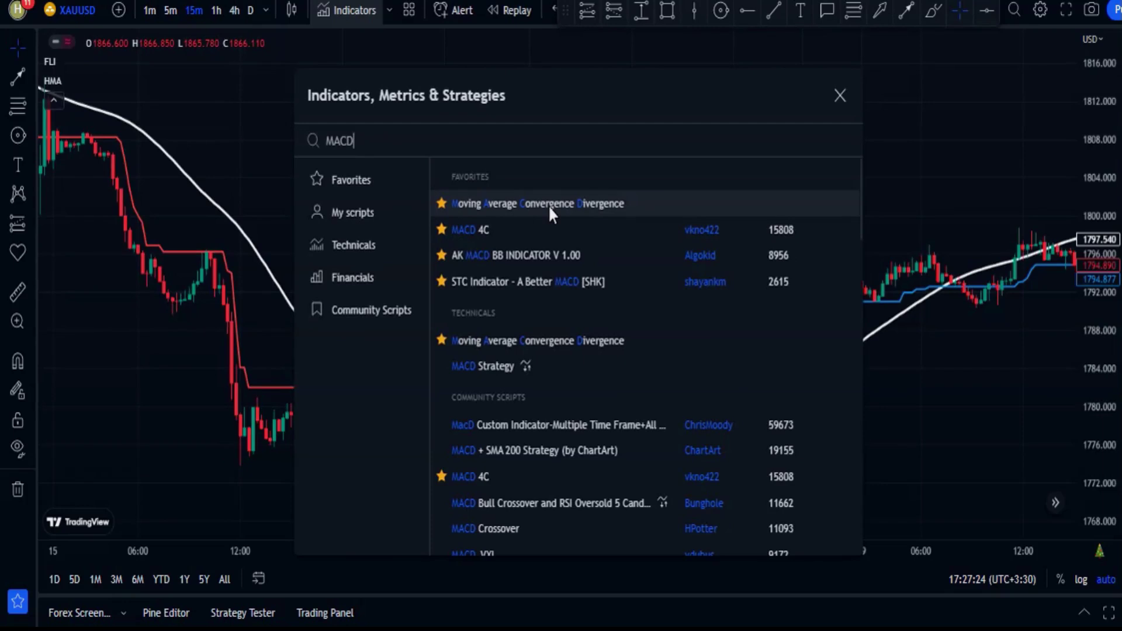
left_click(575, 252)
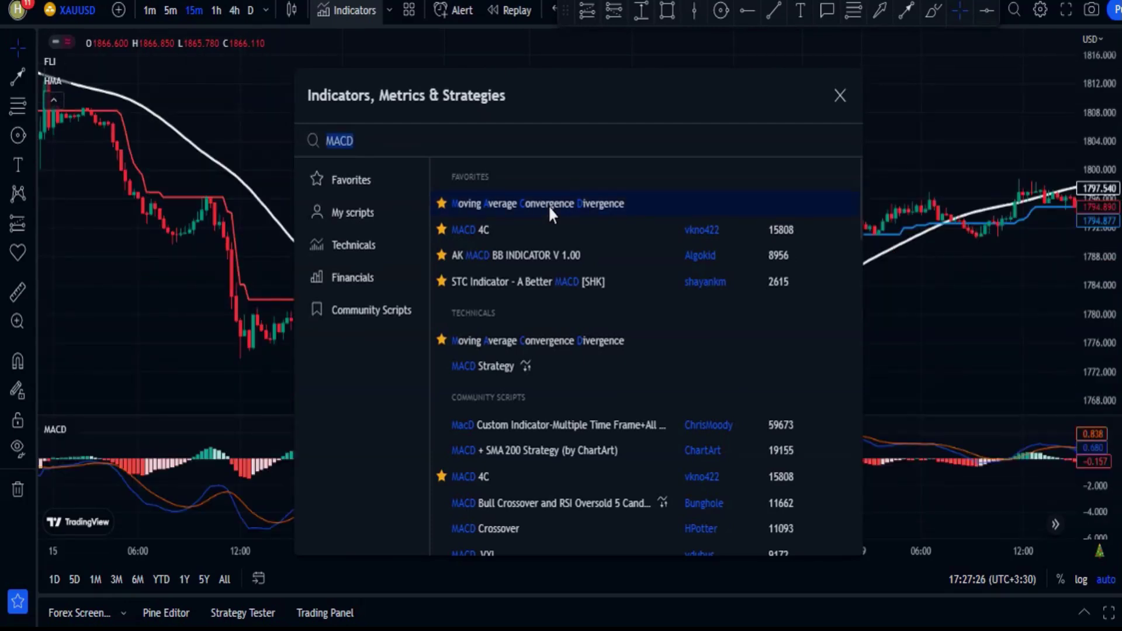
key("Escape")
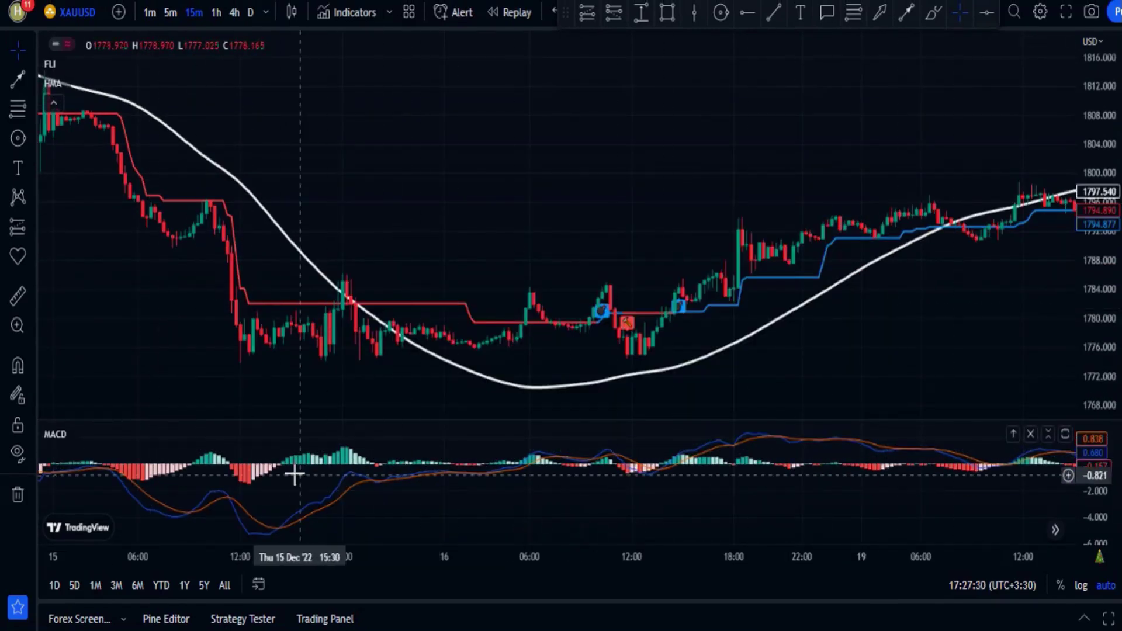
mouse_move(68, 433)
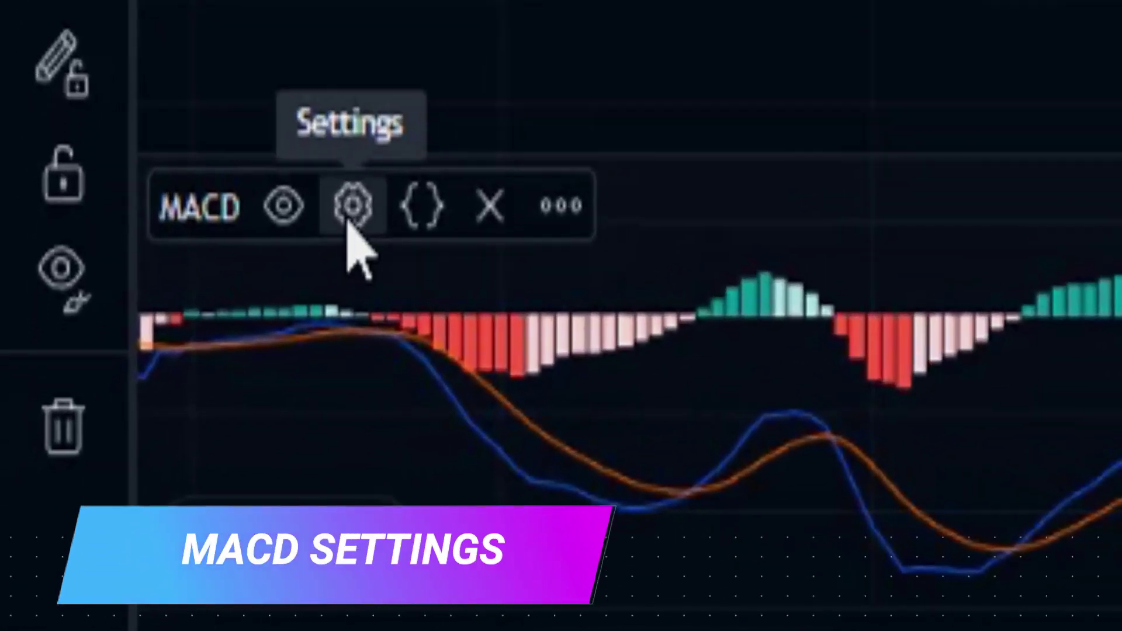
Step: In the MACD settings, set the fast length to 45 and the slow length to 100
left_click(349, 225)
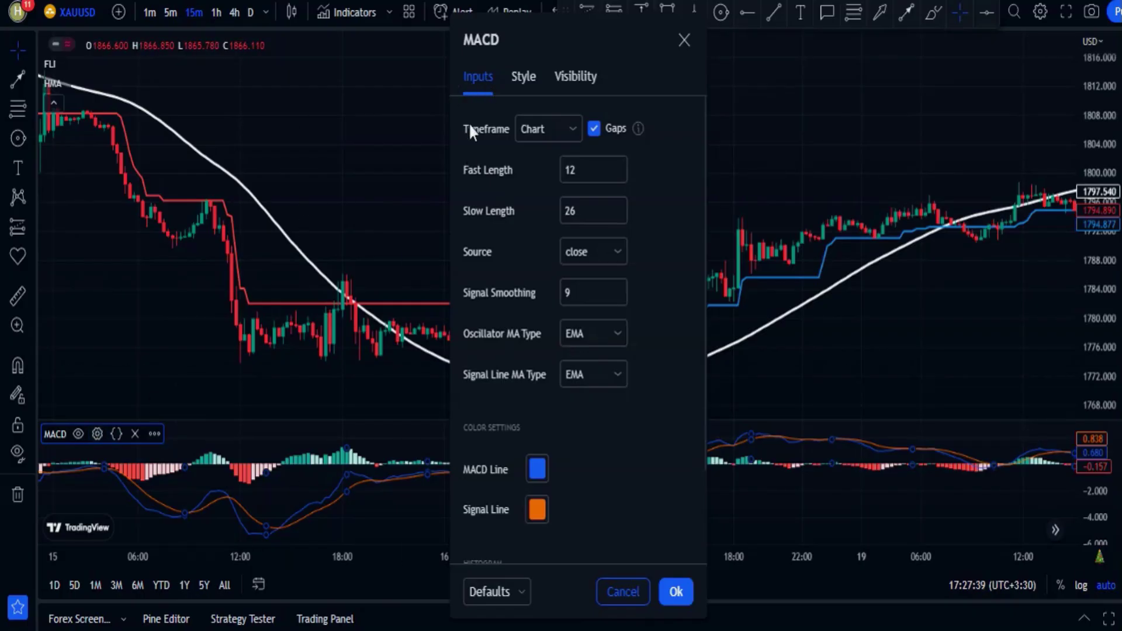
key("BackSpace")
key("BackSpace")
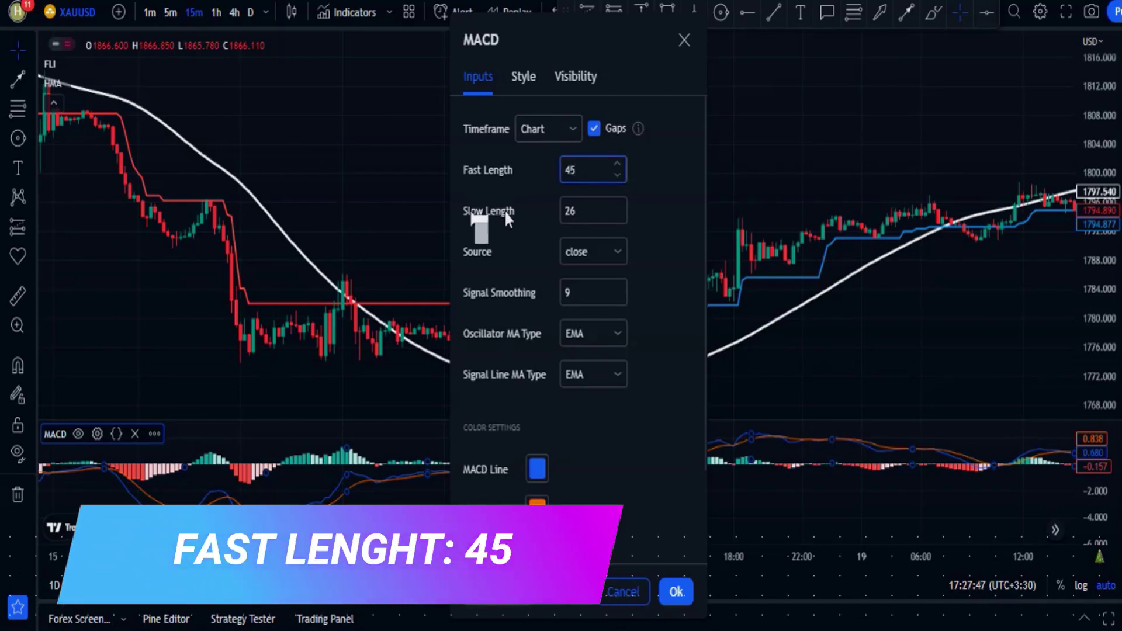
double_click(588, 215)
type("100")
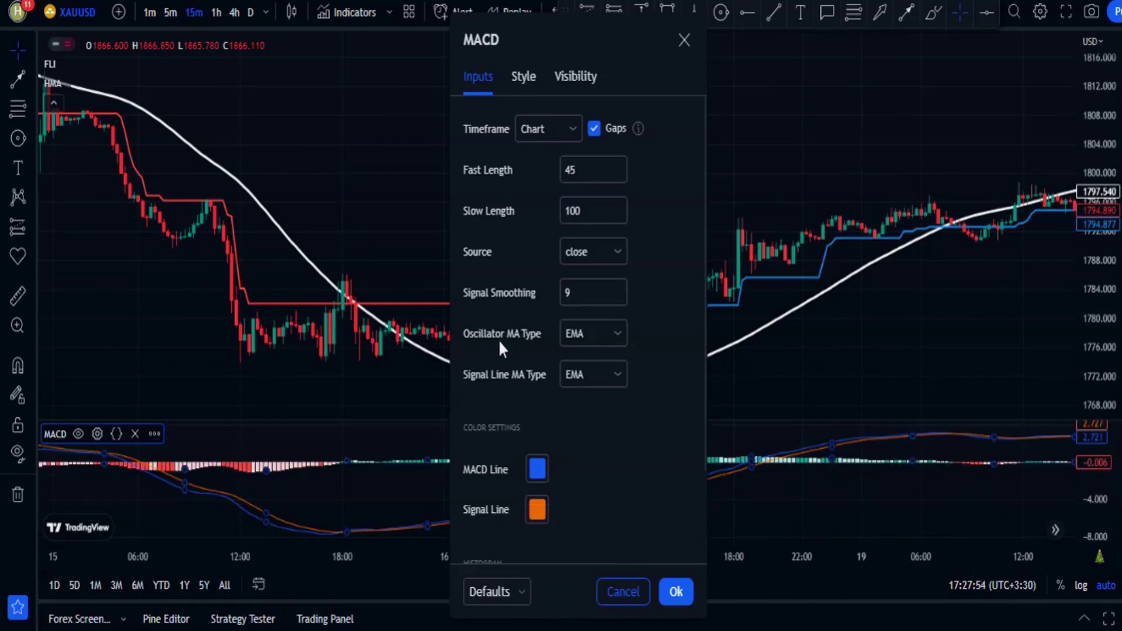
Step: Change both the MACD's oscillator MA type and its signal line MA type to SMA
left_click(598, 335)
left_click(584, 367)
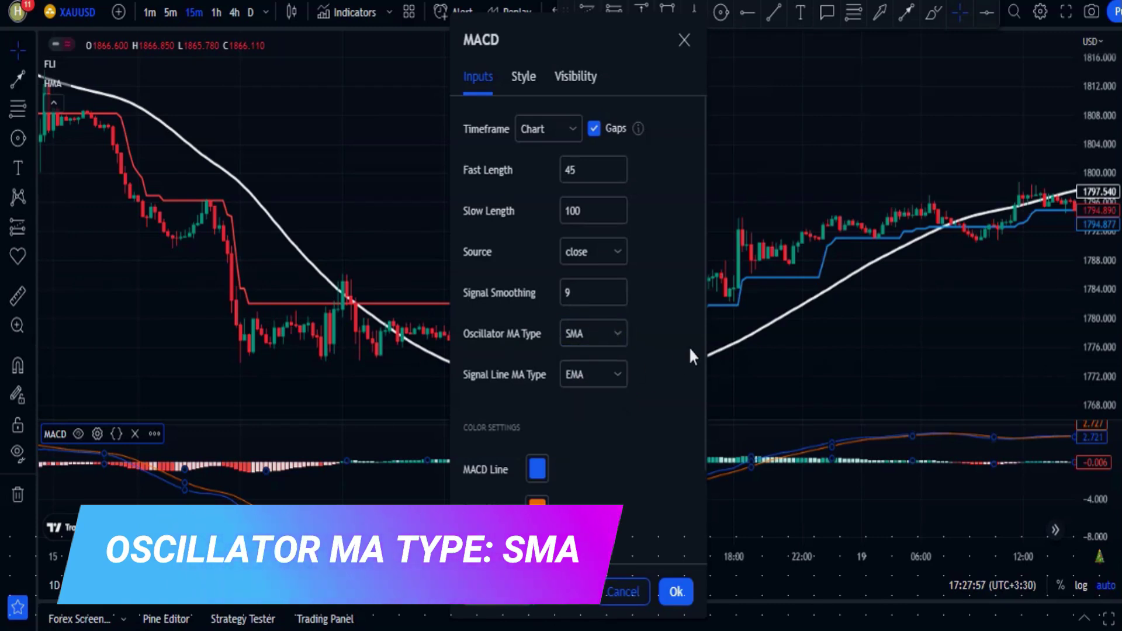
left_click(587, 375)
left_click(578, 404)
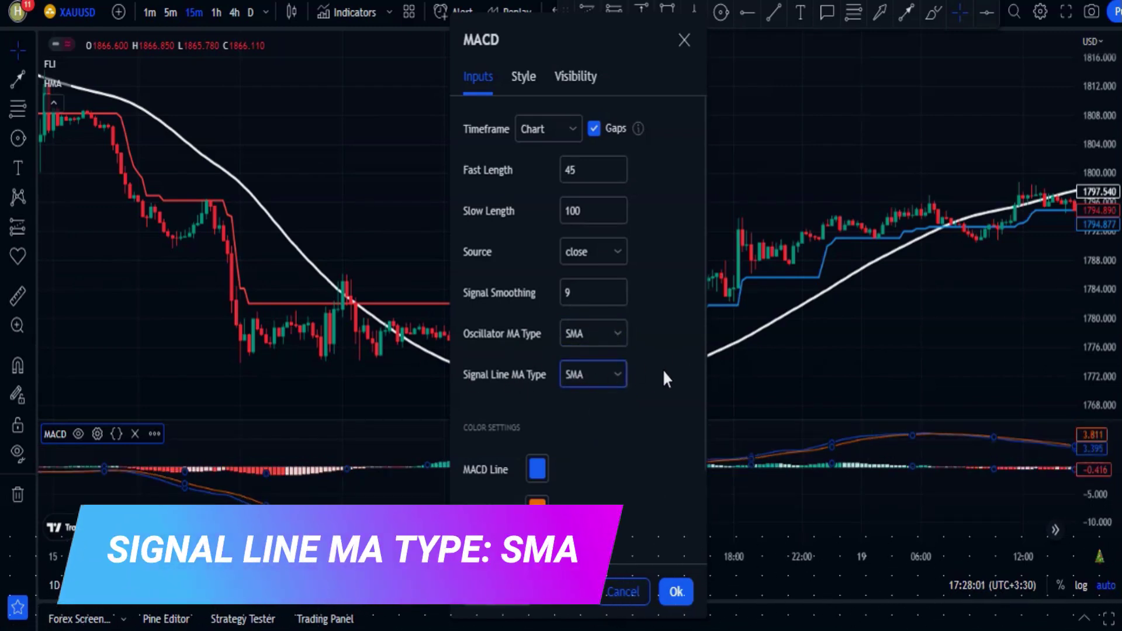
Step: Hide the MACD and signal lines, restyle the zero line as a thicker solid white line, and apply the settings
left_click(530, 81)
left_click(485, 294)
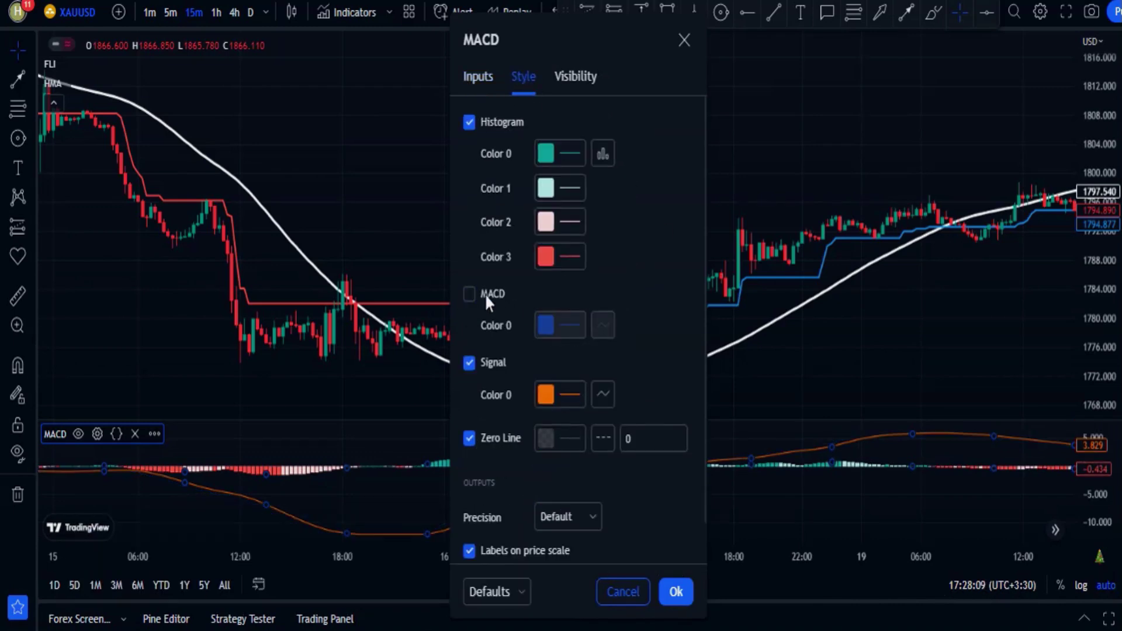
left_click(480, 368)
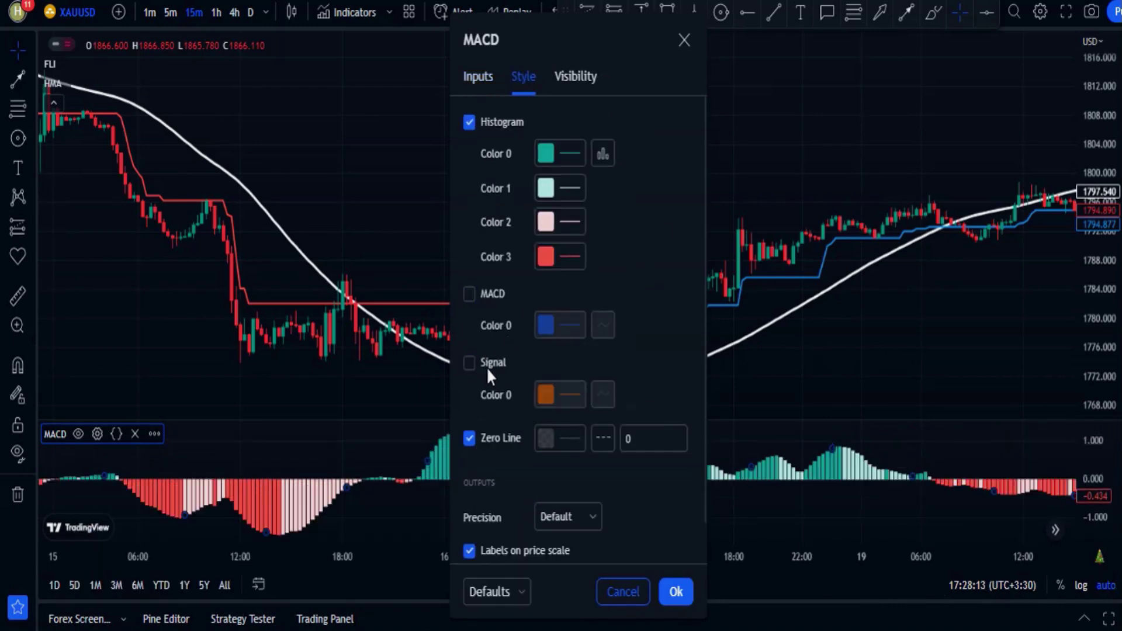
left_click(559, 440)
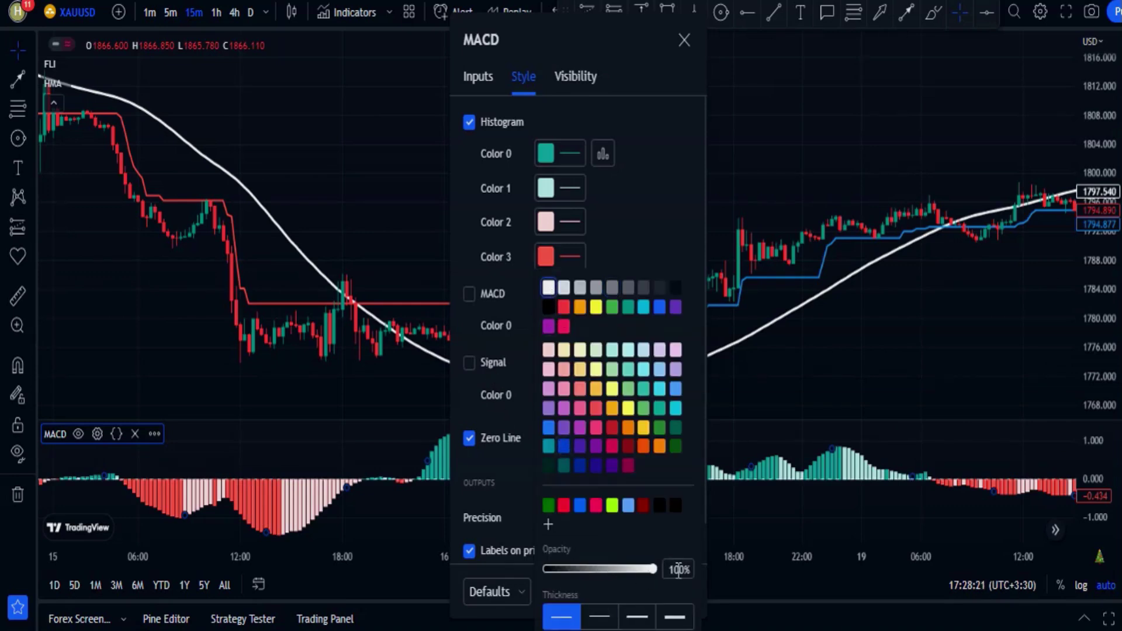
left_click(642, 275)
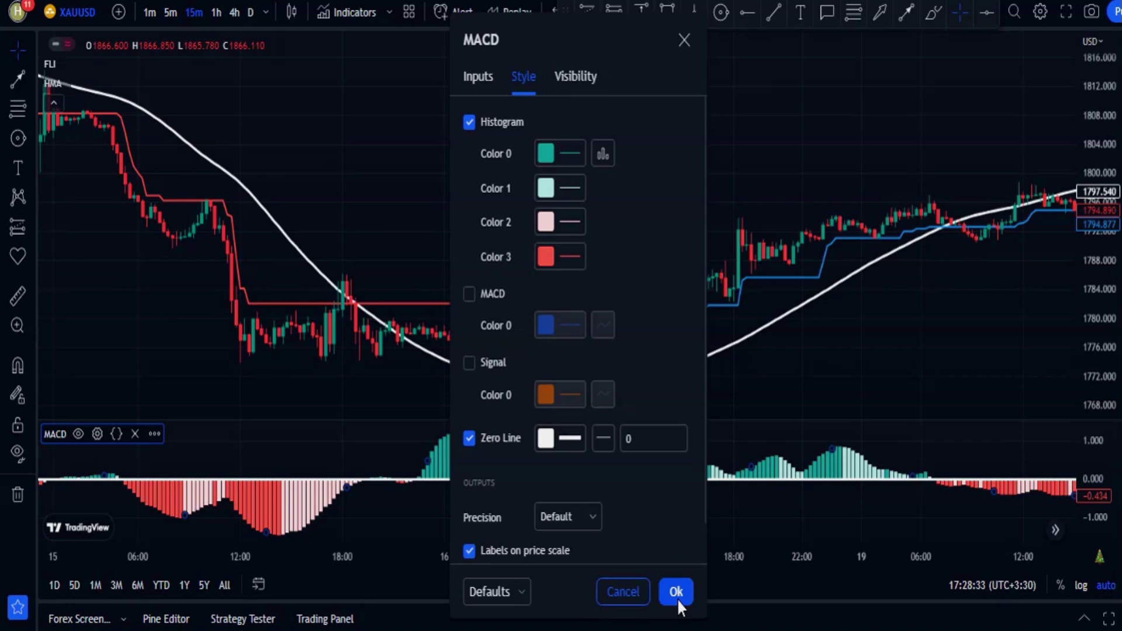
left_click(676, 592)
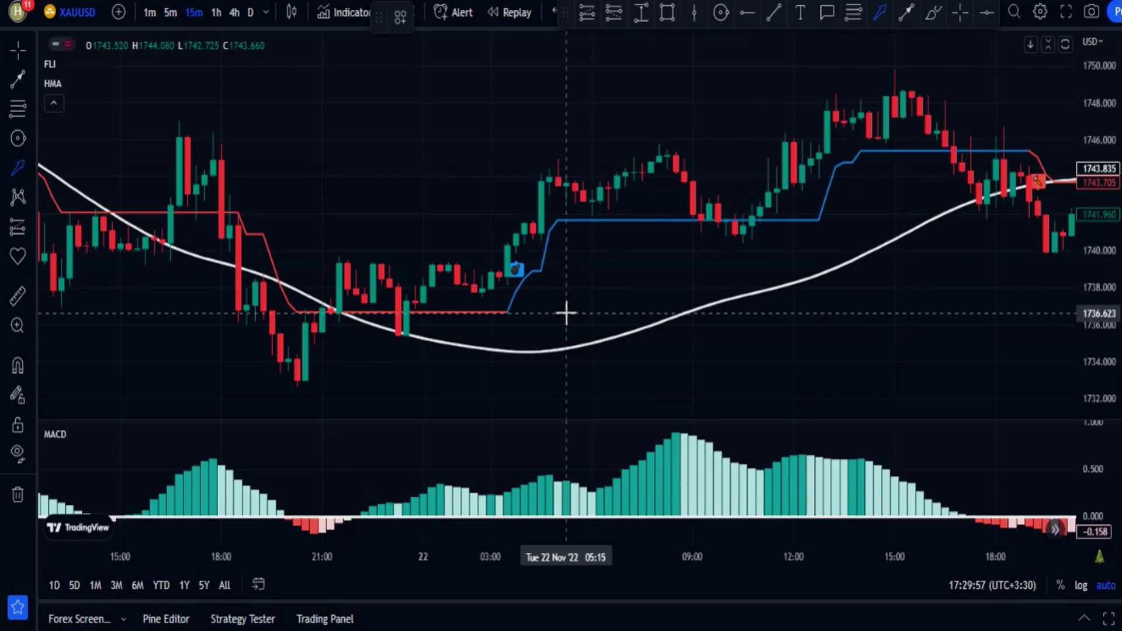
Step: Add a yellow arrow marker pointing at the 22 Nov buy signal and label it "LONG SIGNAL"
left_click_drag(566, 314, 527, 288)
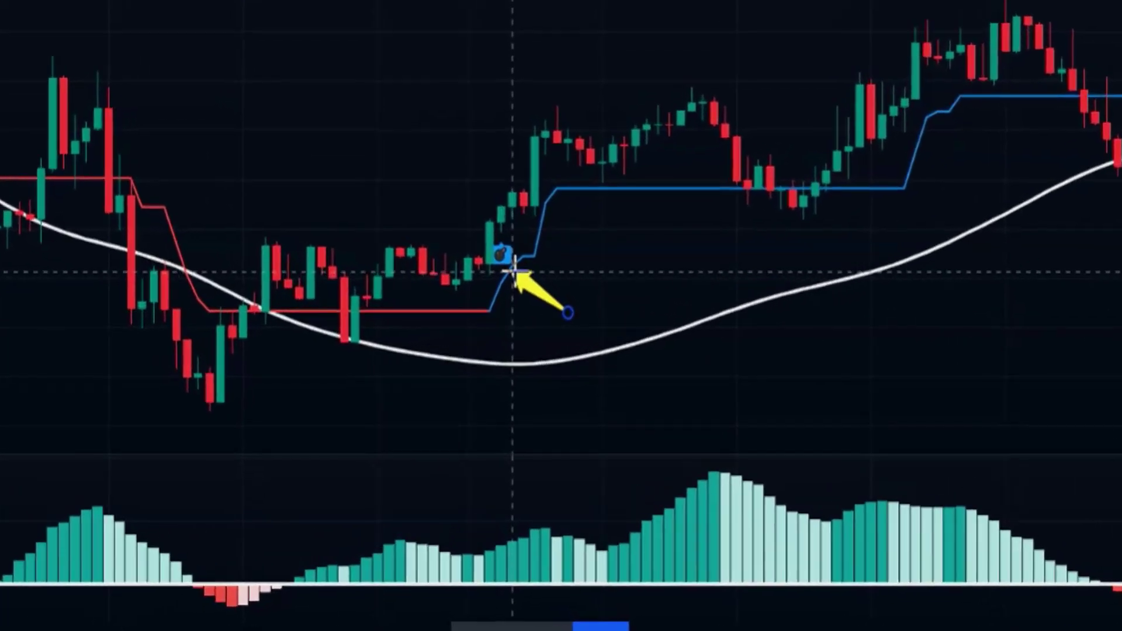
double_click(541, 298)
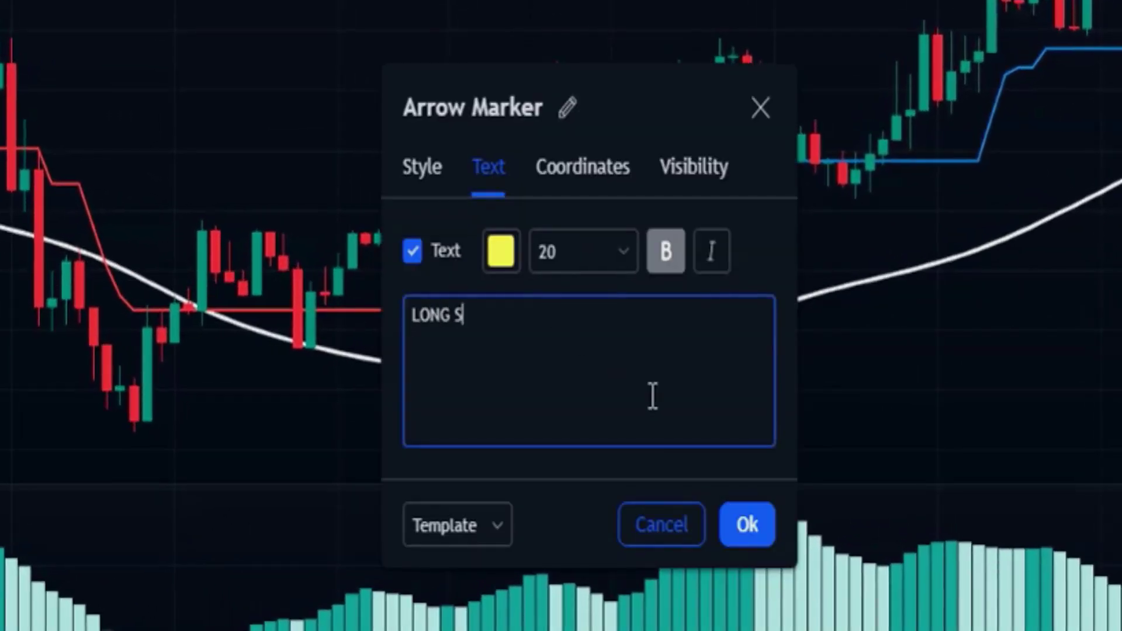
left_click(747, 525)
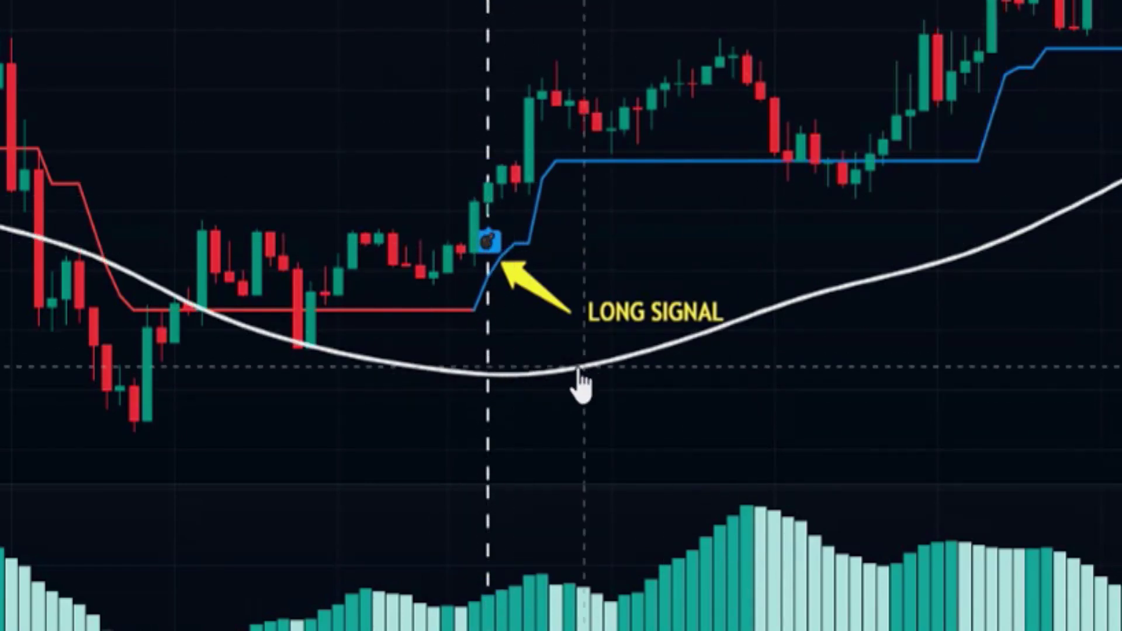
Step: Add arrow markers labelled "PRICE > HMA" at the white Hull line and "HISTOGRAM > 0 LEVEL" at the MACD bars by the dashed line
left_click_drag(610, 427, 562, 383)
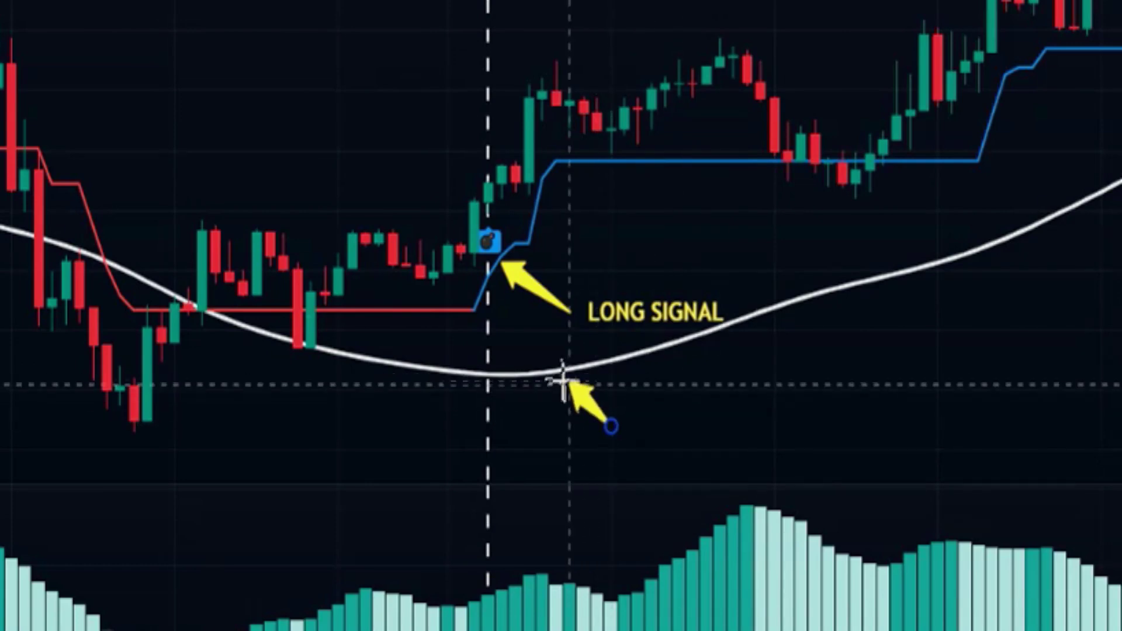
type("PRICE >")
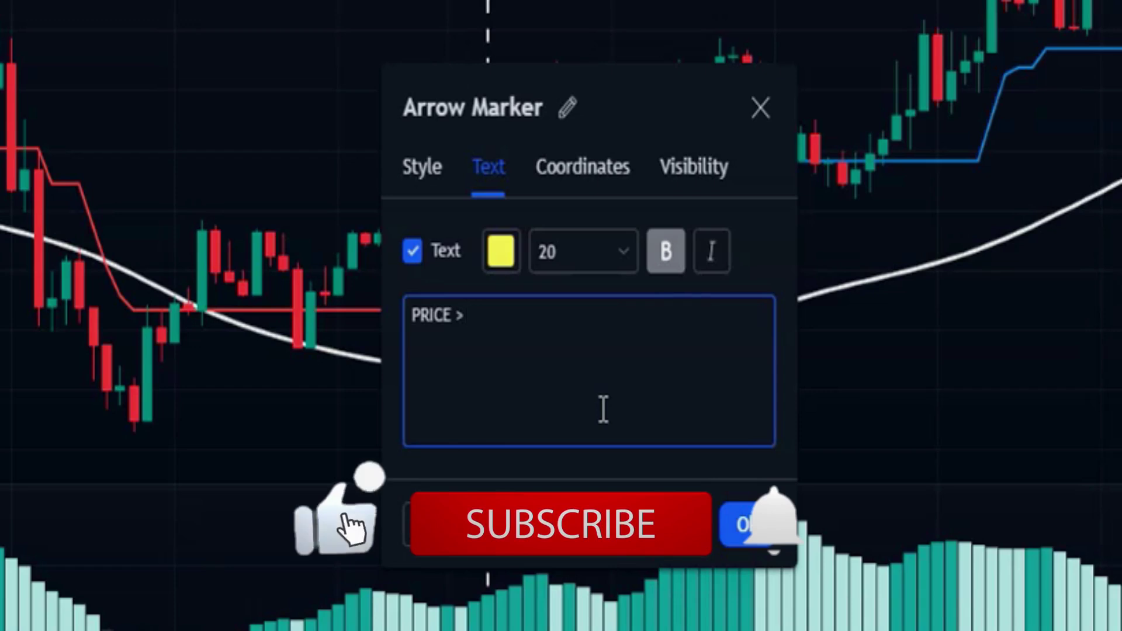
type(" HMA")
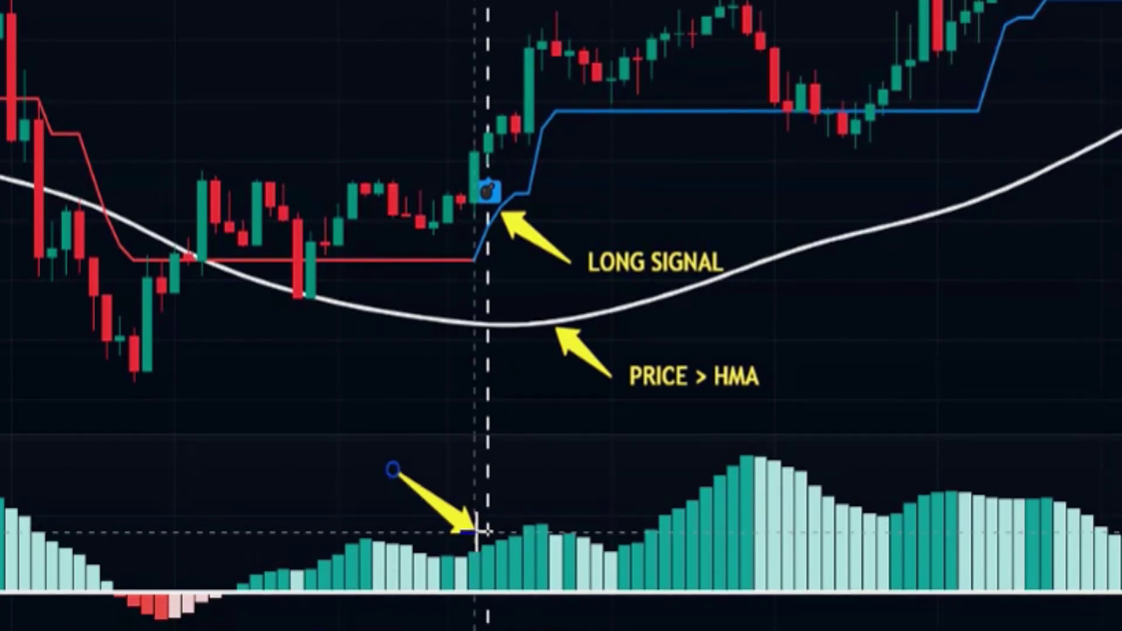
left_click(459, 522)
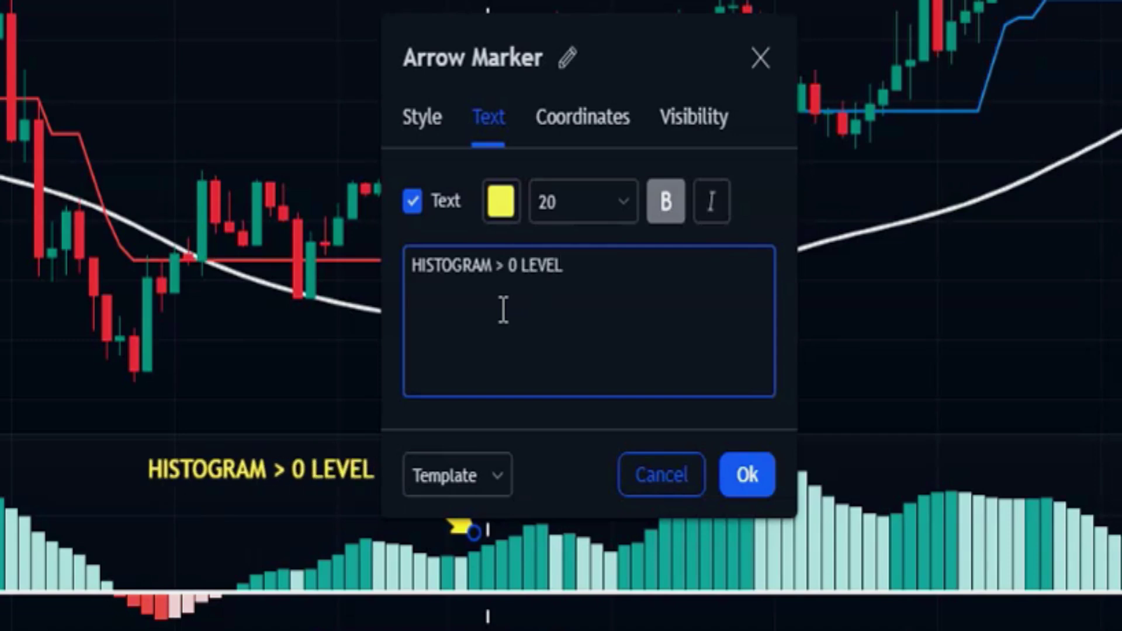
left_click(751, 475)
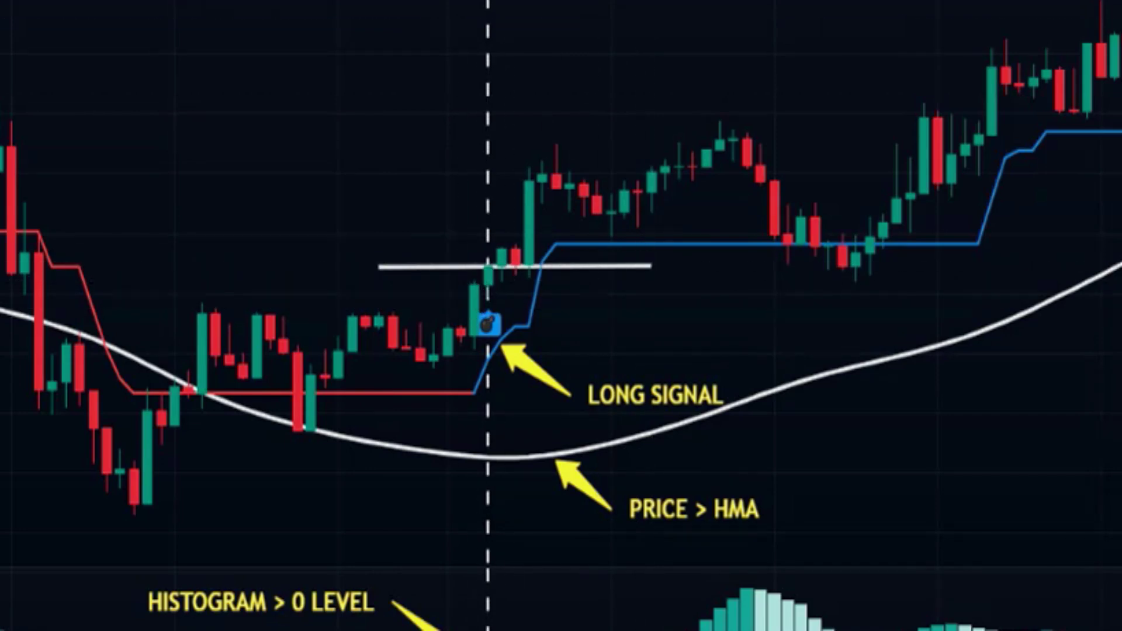
Step: Place a long position at the buy signal candle's close and draw a horizontal trend line from the recent swing low
left_click(488, 267)
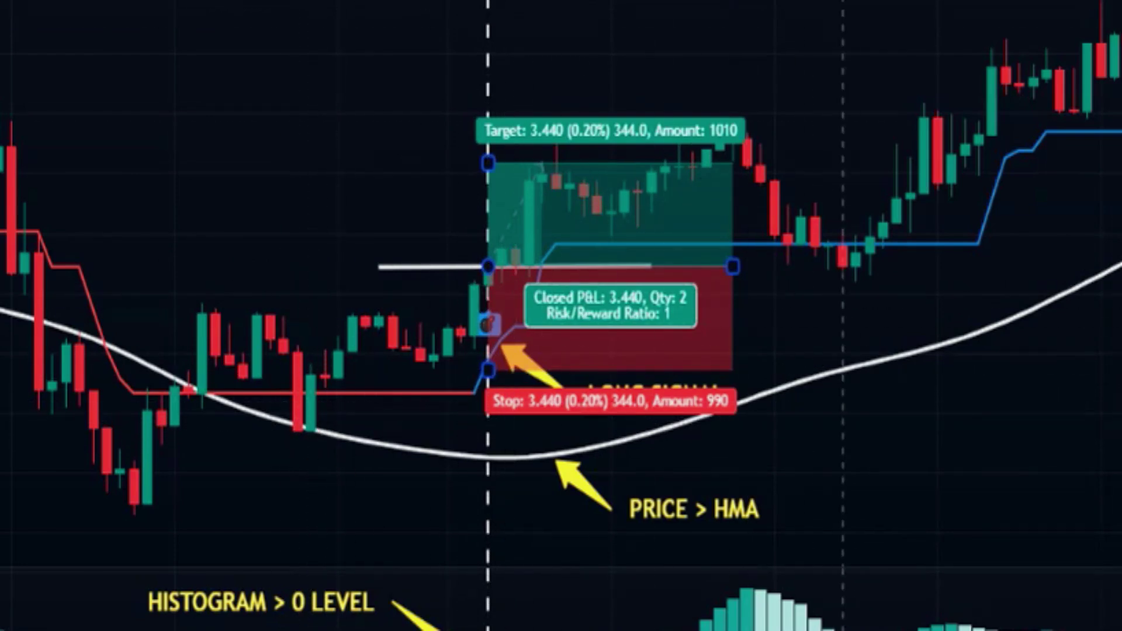
left_click(322, 429)
left_click(241, 429)
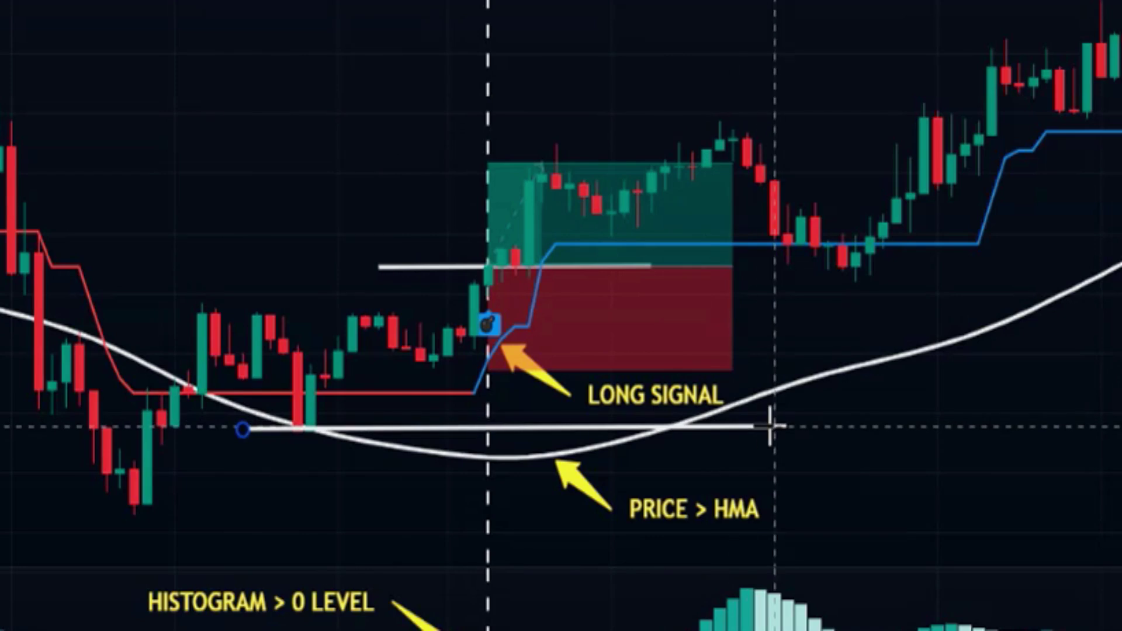
Step: Label the swing-low trend line "STOPLOSS" with a text size of 20
double_click(753, 429)
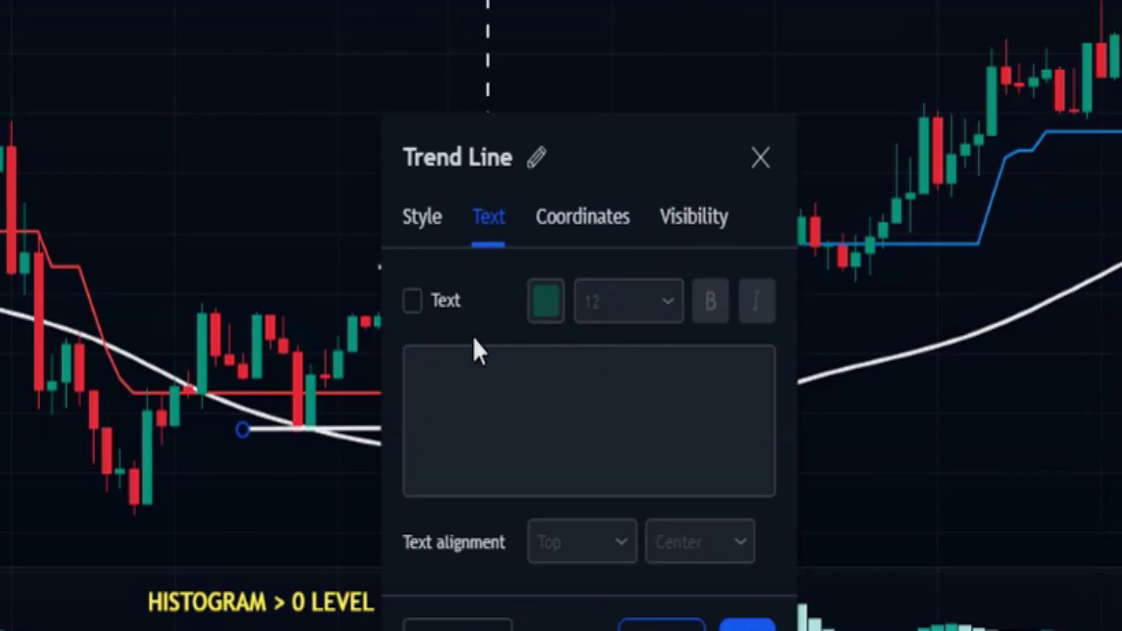
left_click(441, 377)
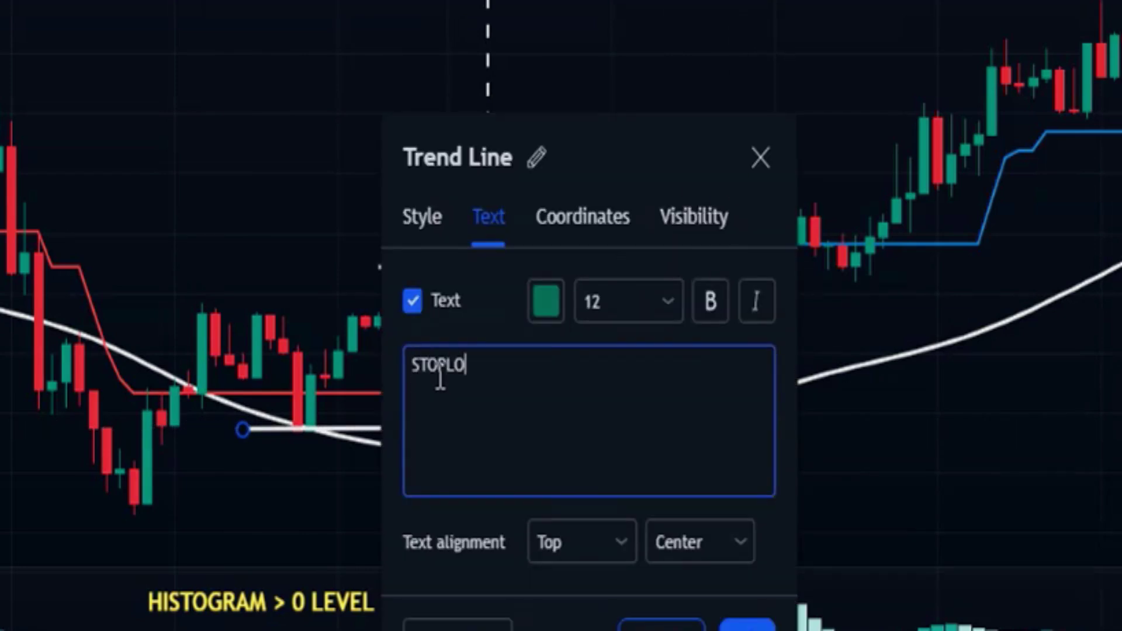
left_click(747, 626)
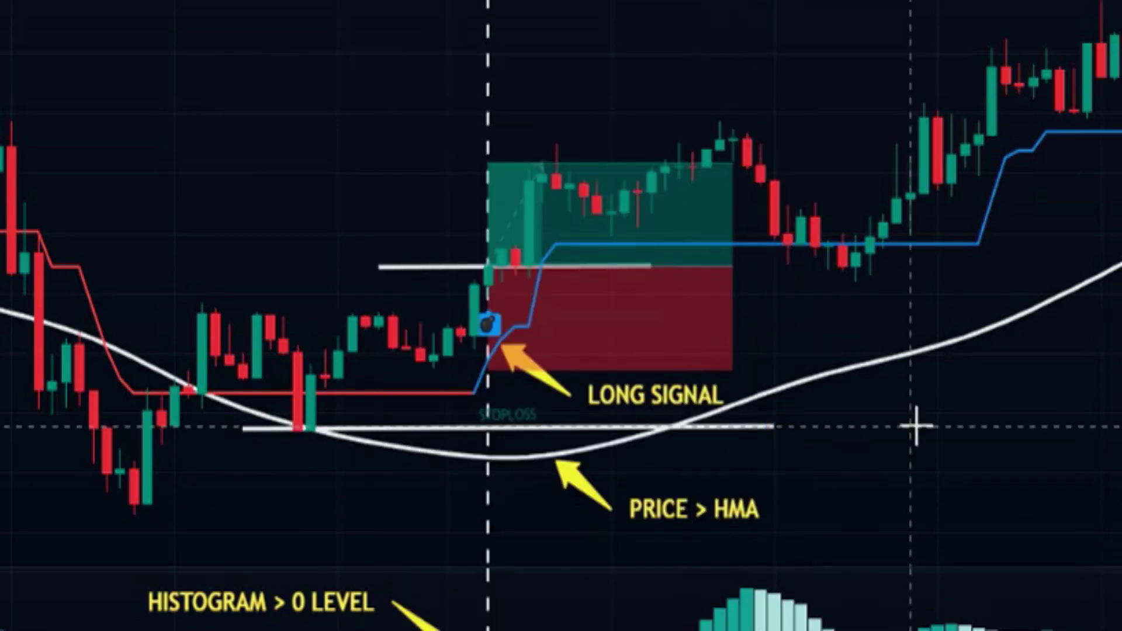
double_click(532, 430)
left_click(622, 301)
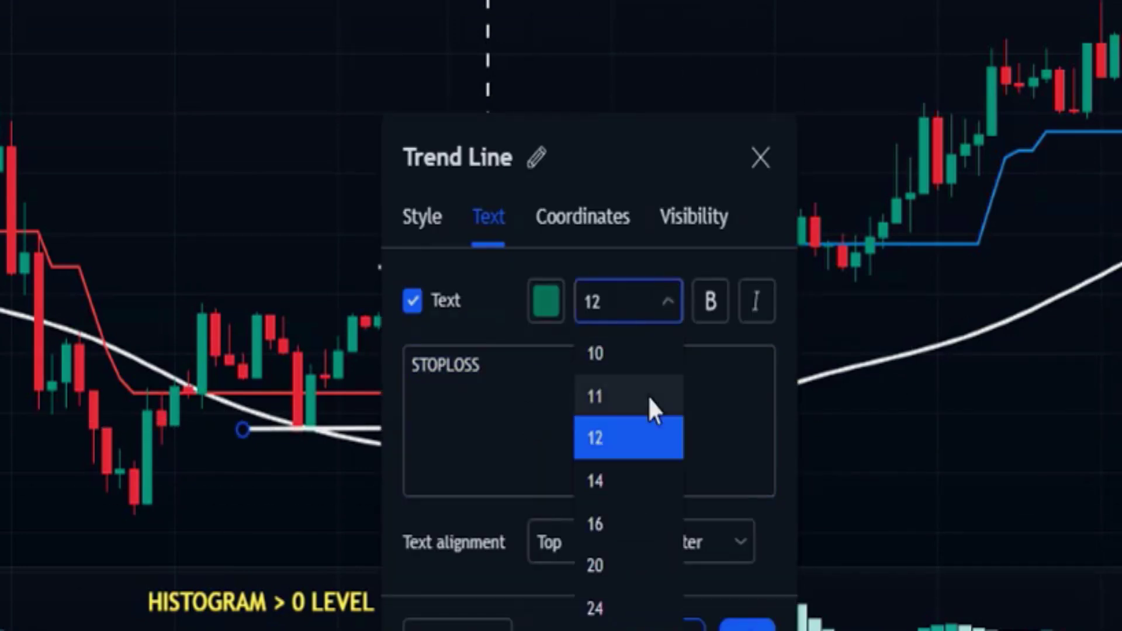
left_click(607, 562)
left_click(748, 625)
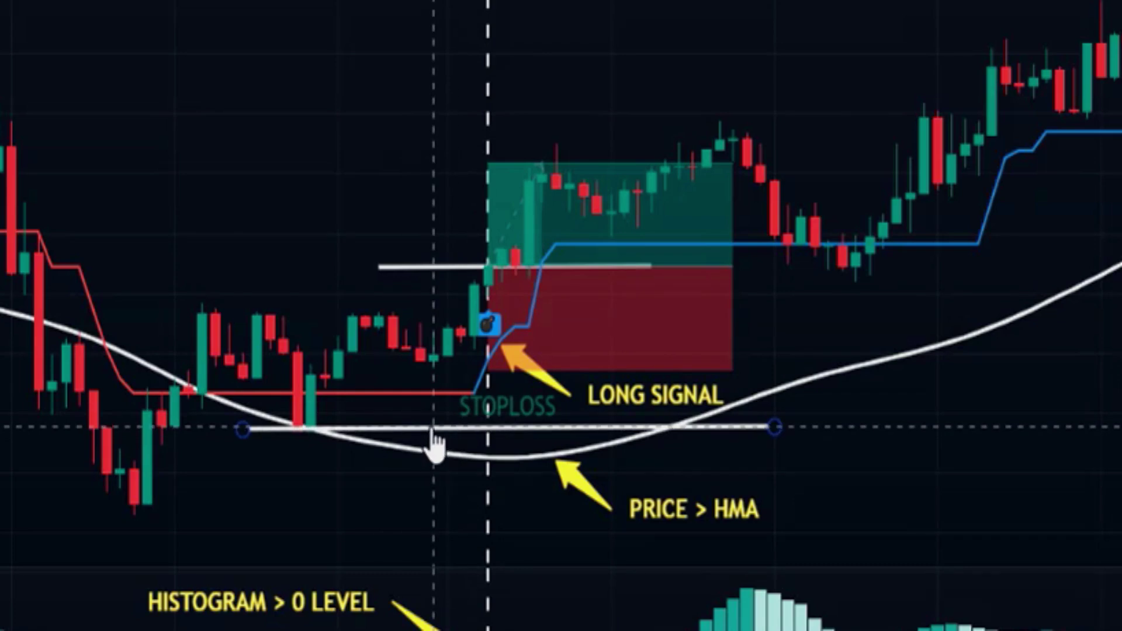
Step: Lower the long position's stop to the STOPLOSS line, 5.401 below the entry
left_click(488, 370)
left_click_drag(488, 370, 484, 428)
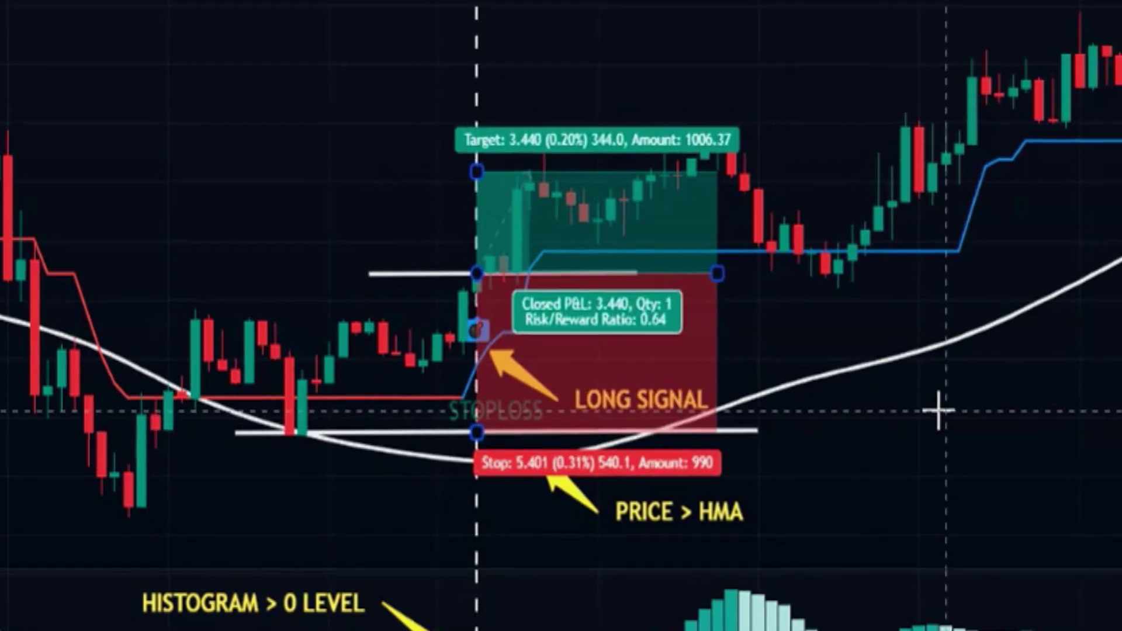
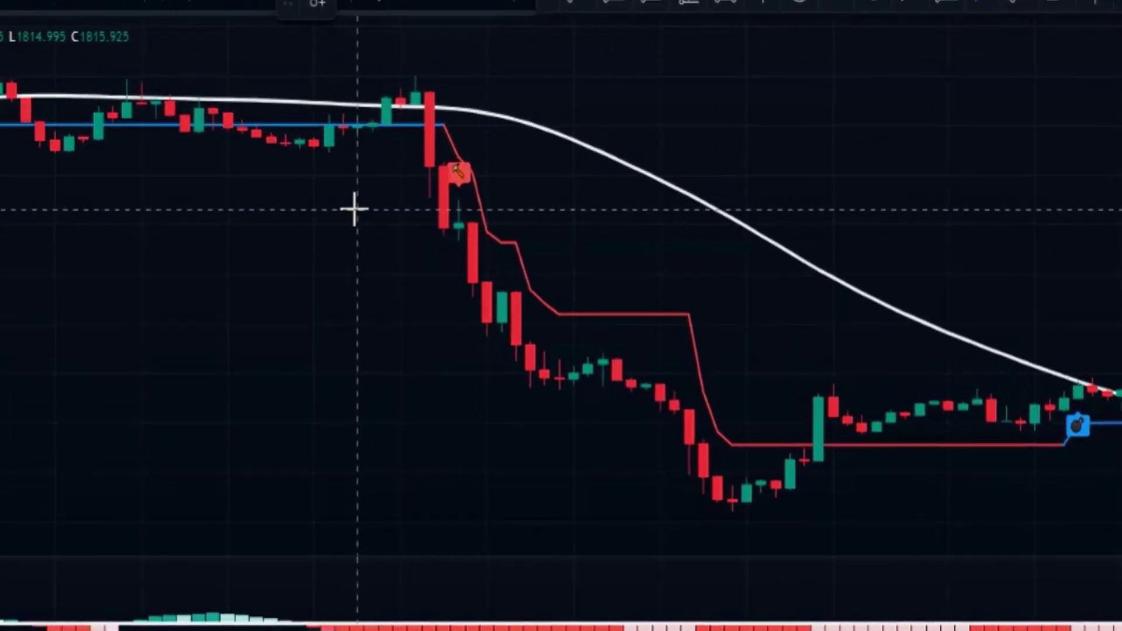
Step: Add a yellow arrow marker pointing at the 22 Dec sell signal and label it "SHORT SIGNAL"
left_click_drag(354, 208, 444, 182)
double_click(407, 193)
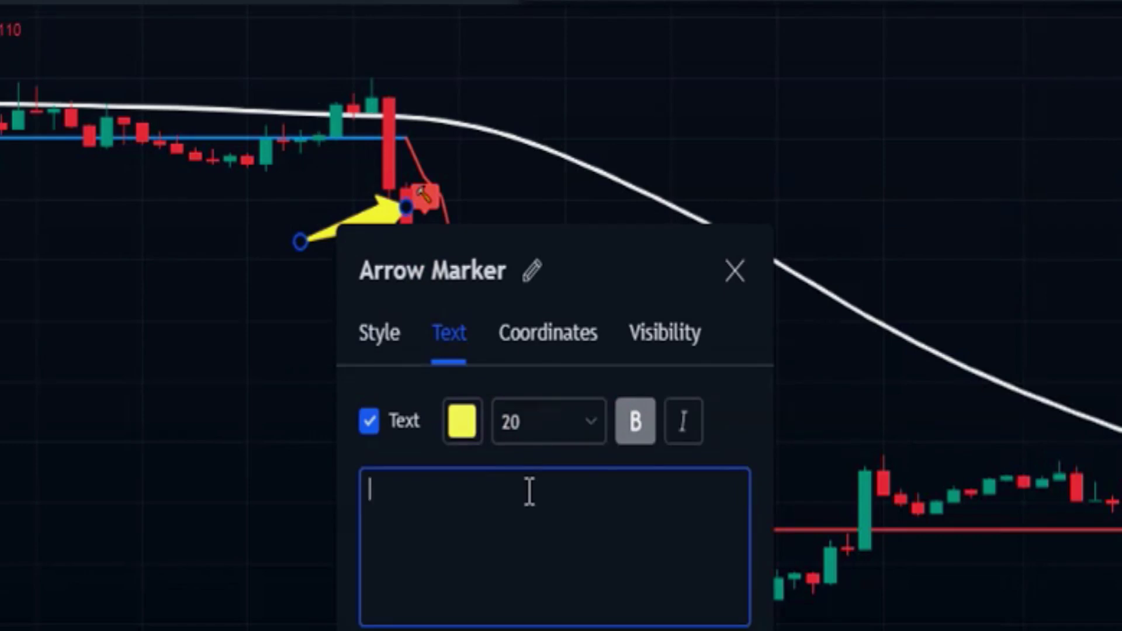
type("SHORT SIGNAL")
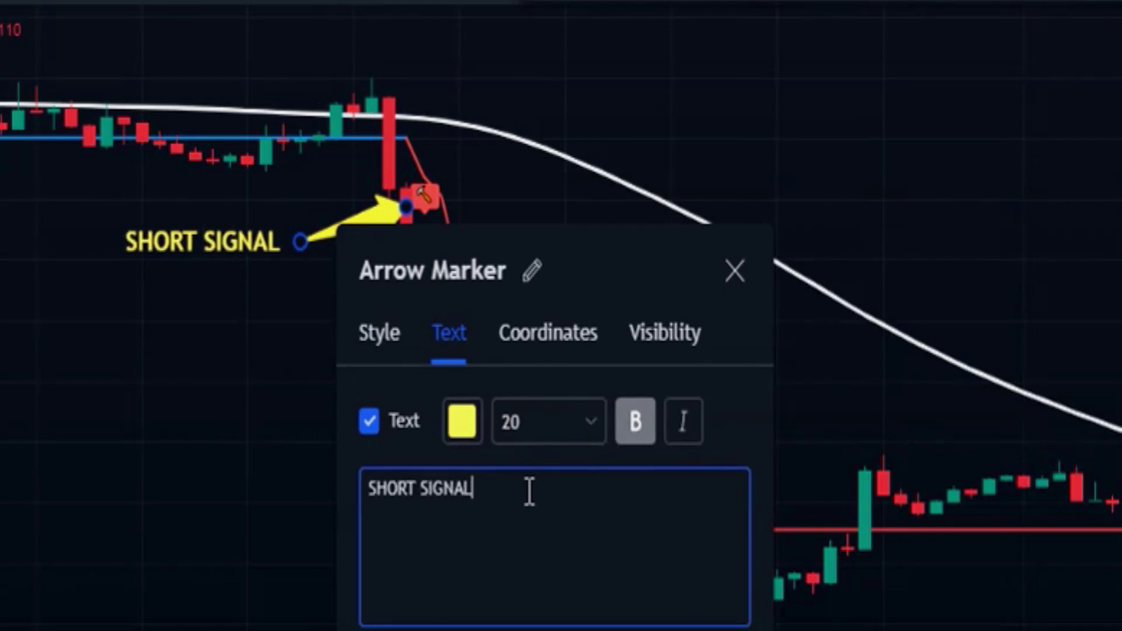
key("Escape")
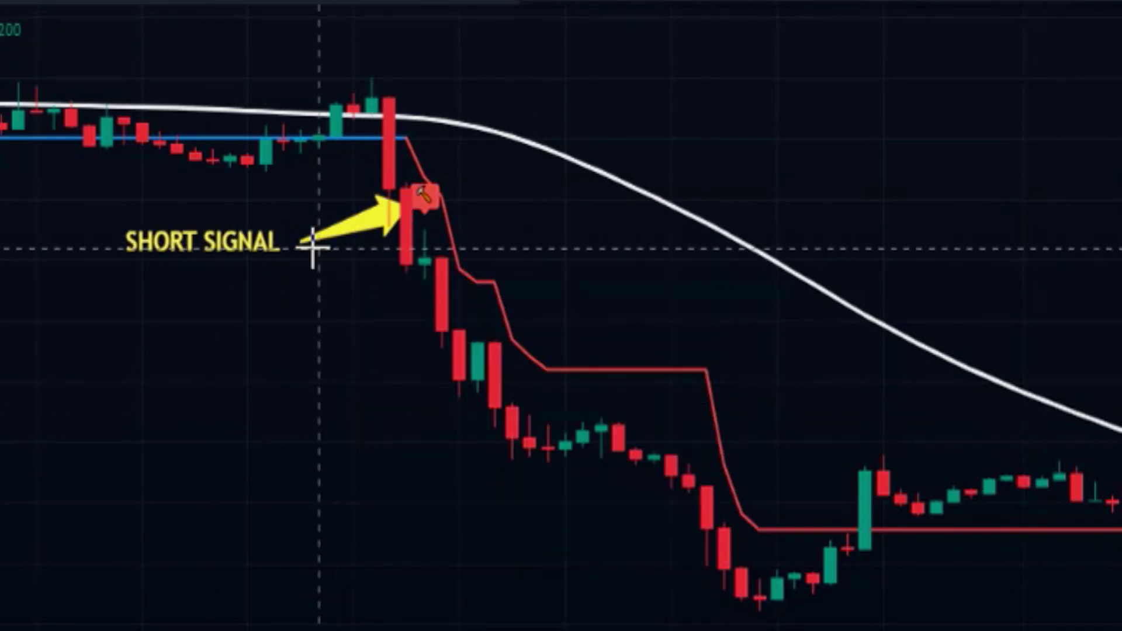
Step: Add arrow markers labelled "PRICE < HMA" at the white Hull line and "HISTOGRAM < 0 LEVEL" at the red MACD bars
left_click_drag(671, 103, 583, 162)
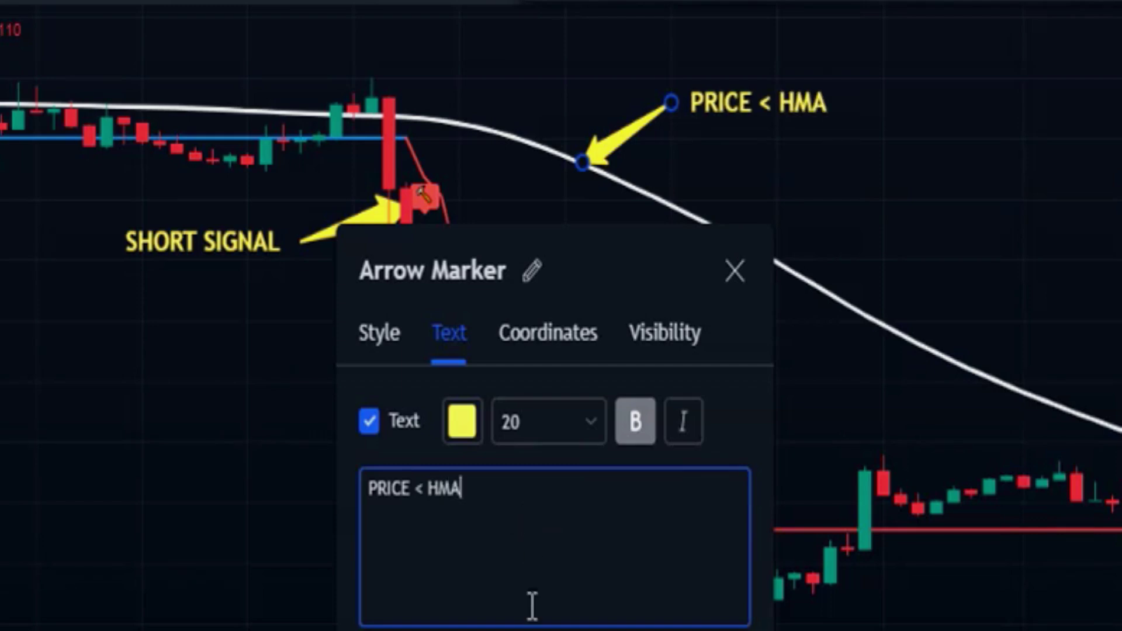
key("Escape")
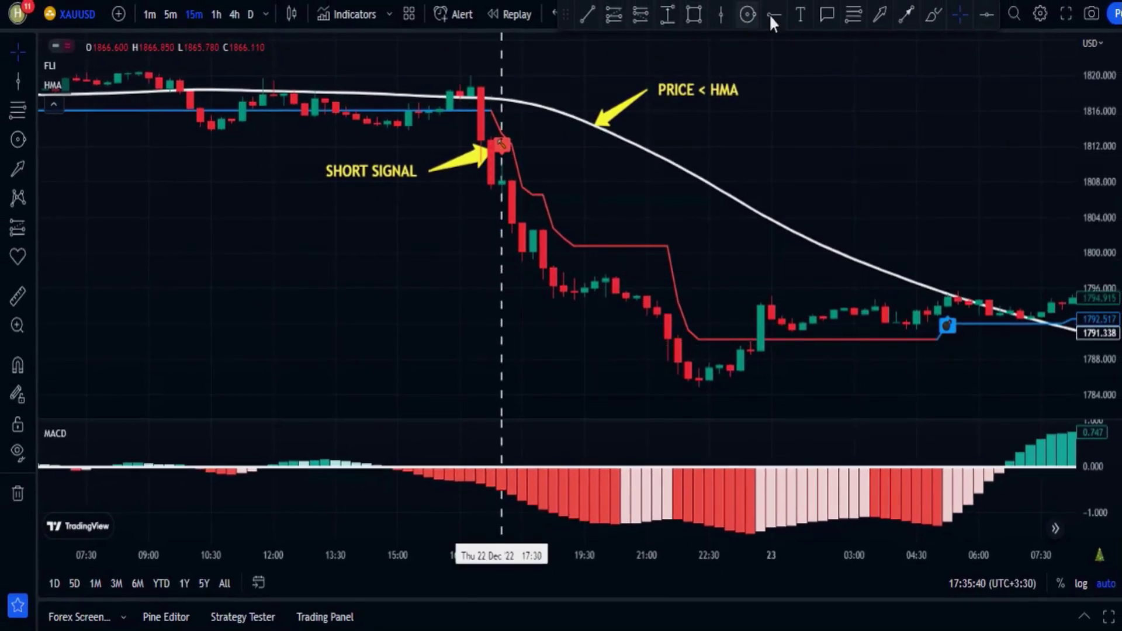
left_click_drag(439, 431, 492, 460)
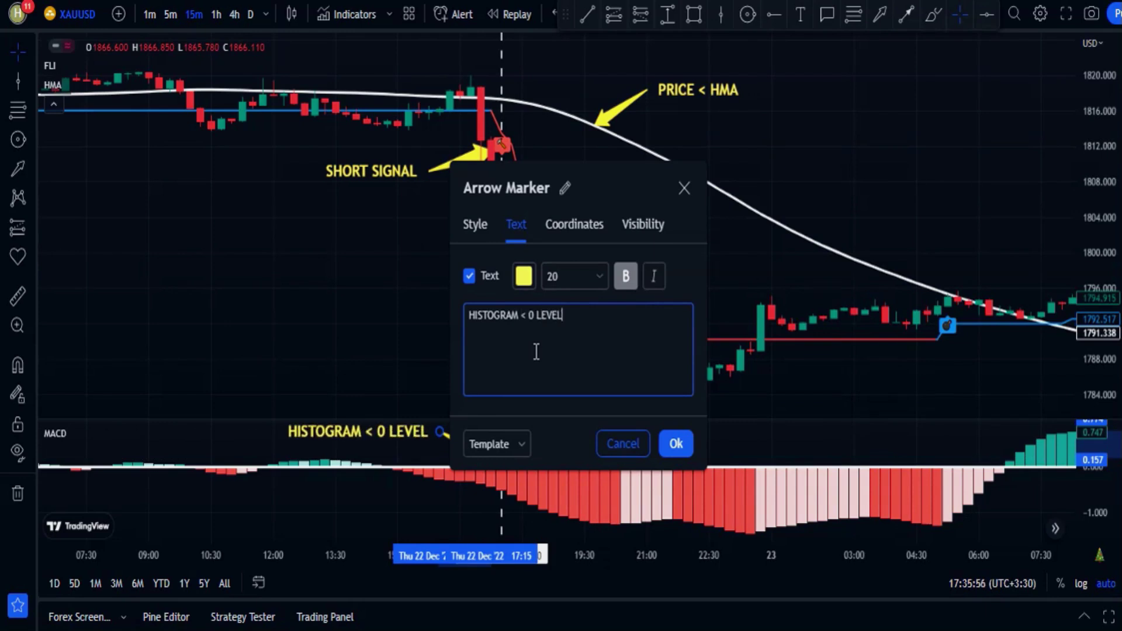
left_click(676, 444)
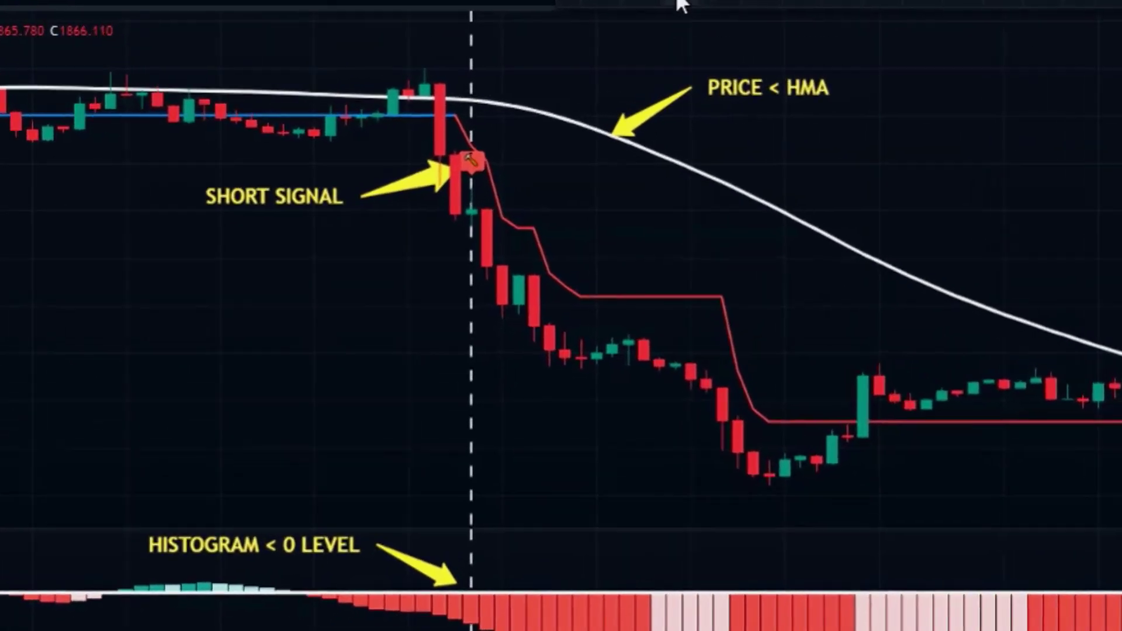
Step: Place a short position at the 22 Dec 17:30 signal candle and draw a near-horizontal trend line from 14:15 to 22:45 above the swing high
left_click(472, 214)
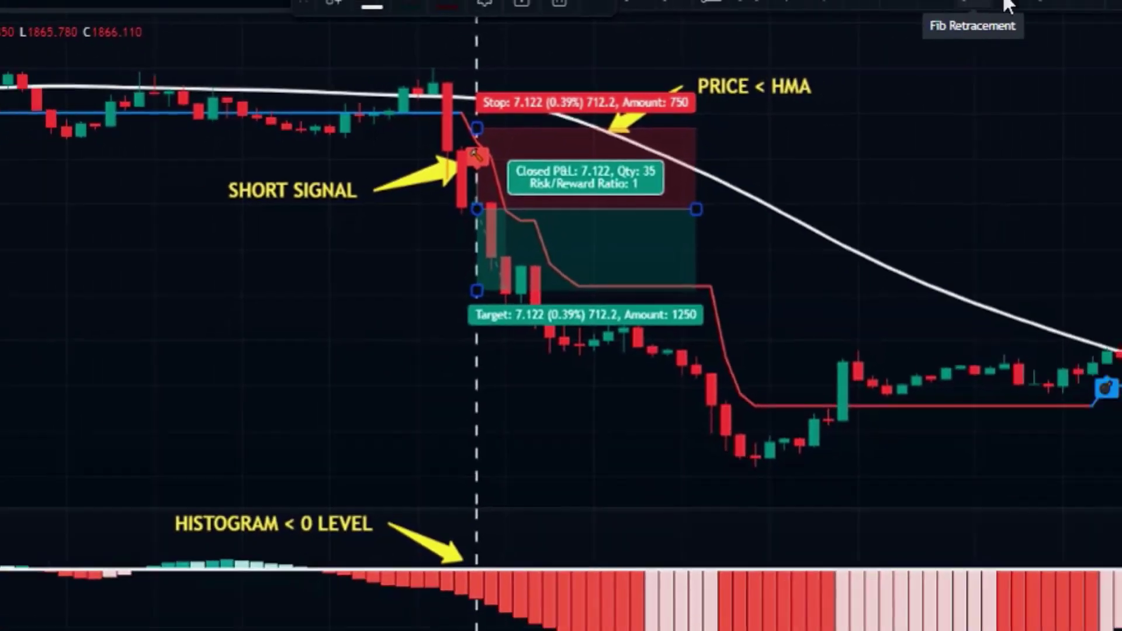
left_click(28, 80)
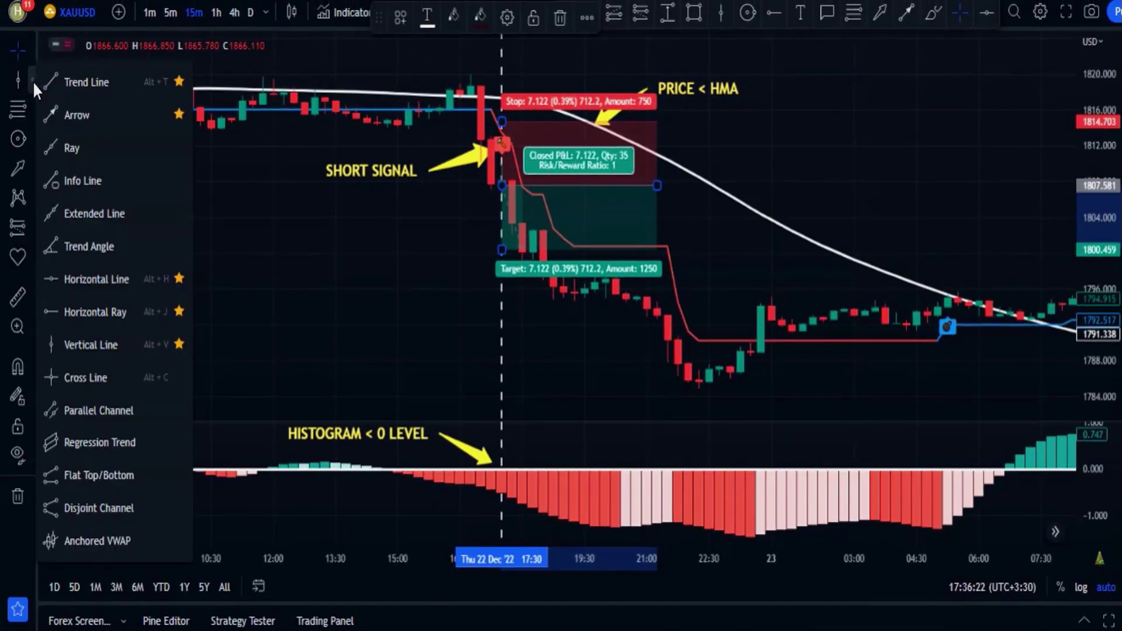
left_click(87, 181)
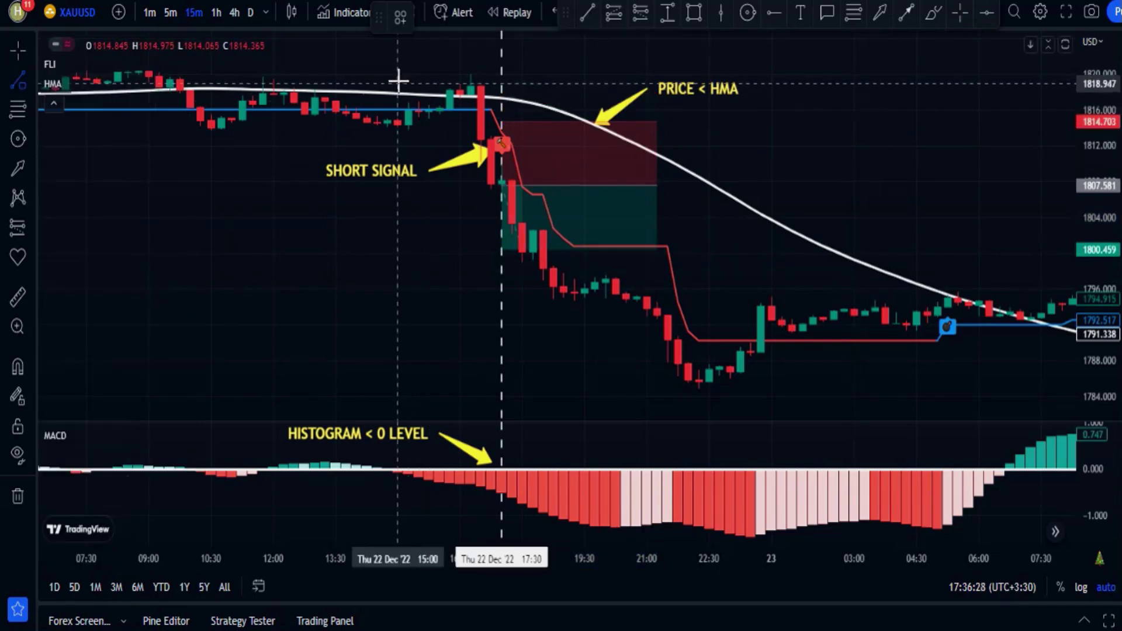
left_click(369, 72)
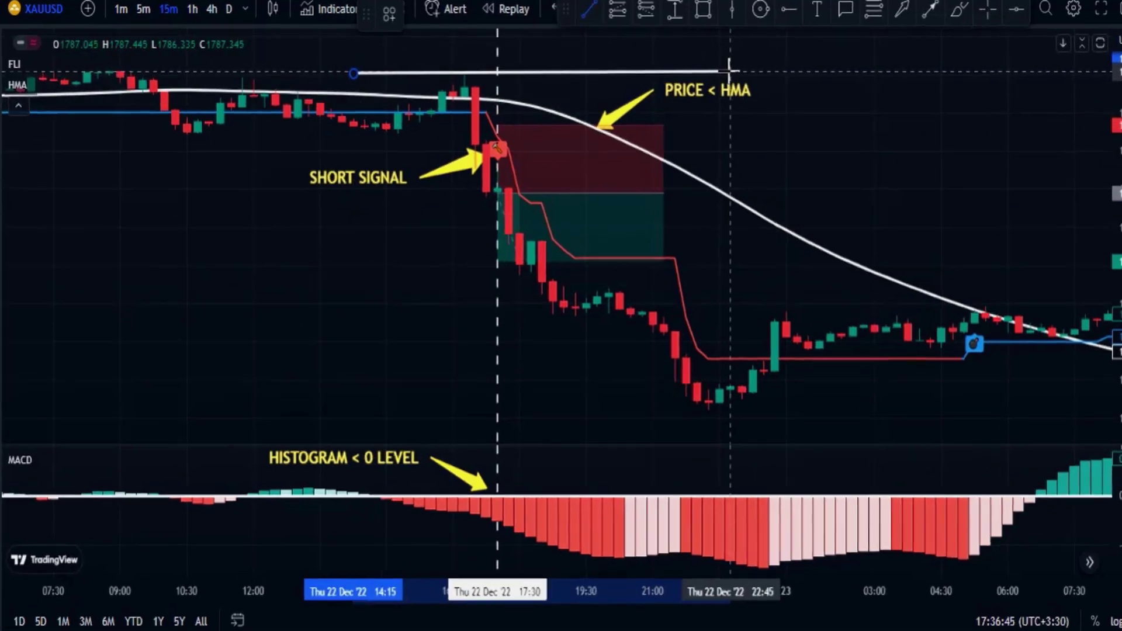
left_click(729, 70)
Step: Label the swing-high trend line "STOPLOSS" and colour the text red
double_click(642, 72)
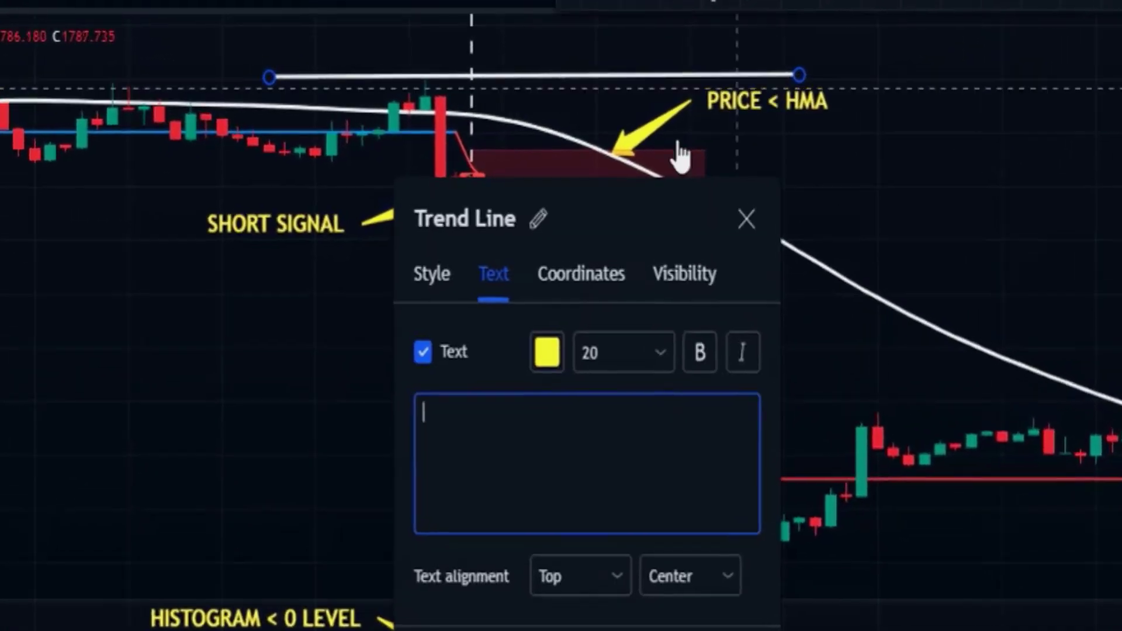
type("STOP L")
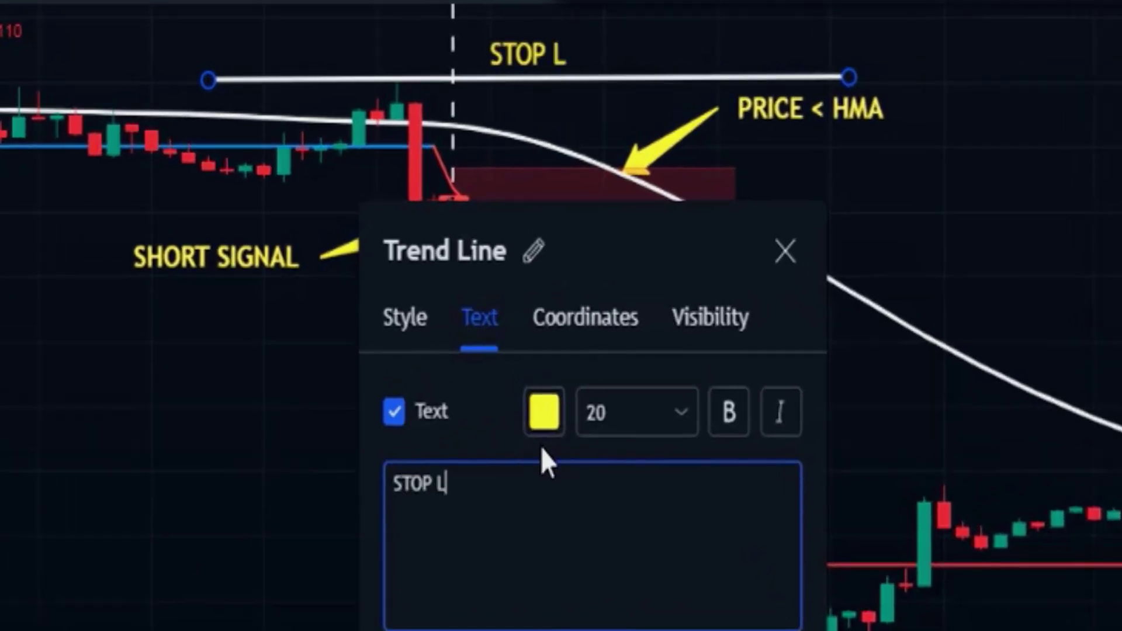
key("BackSpace")
key("BackSpace")
type("LOSS")
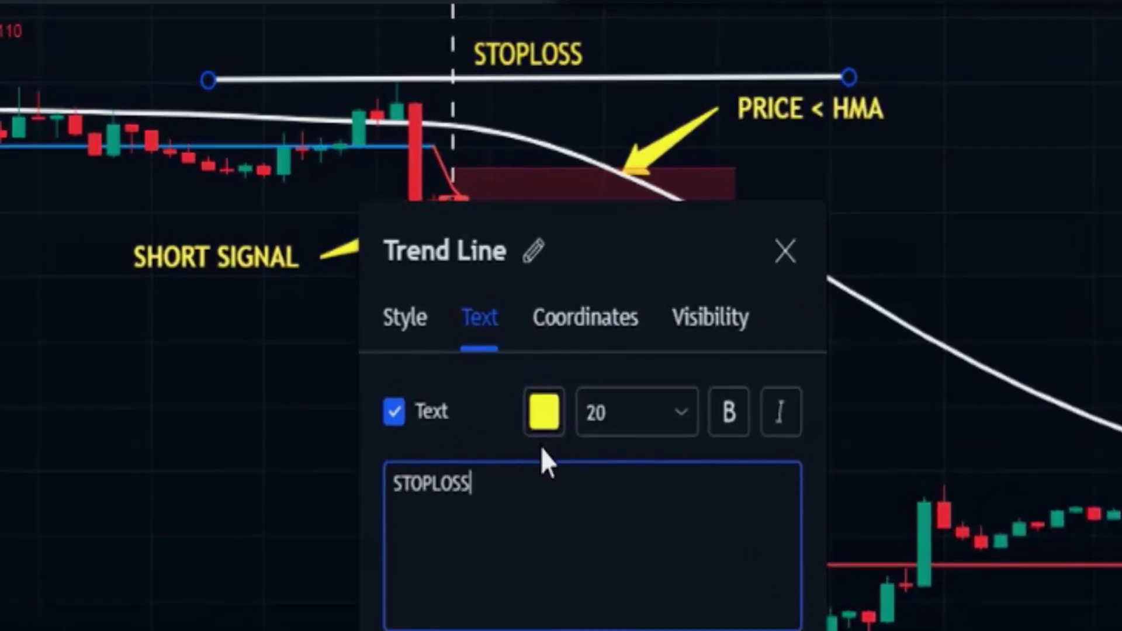
left_click(543, 416)
left_click(577, 507)
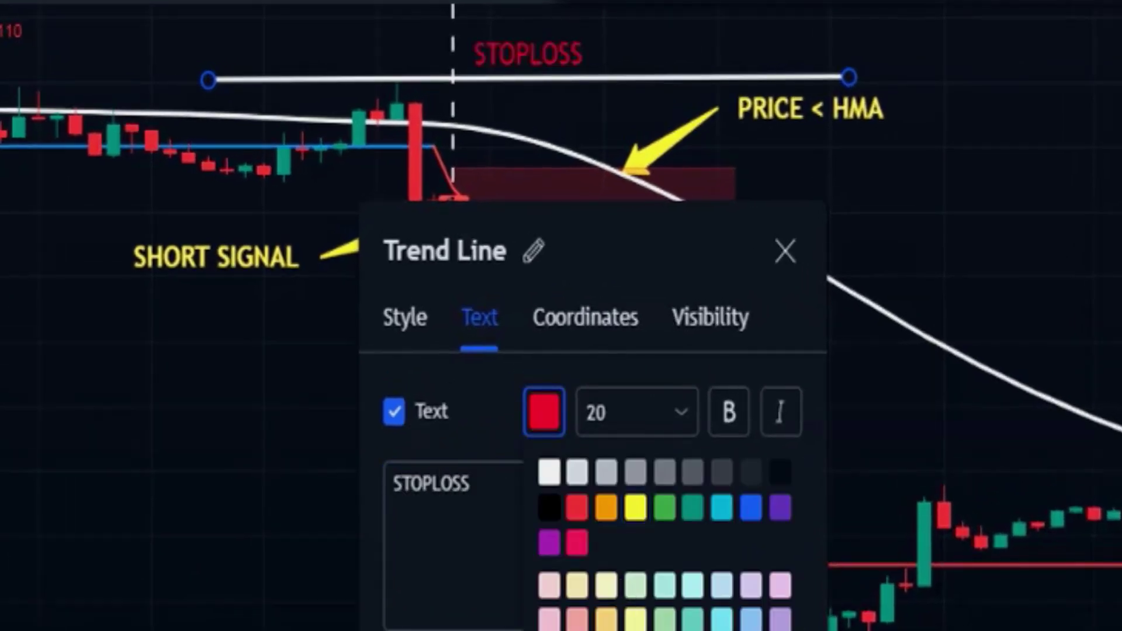
key("Escape")
Step: Resize the short position to put its stop on the STOPLOSS line and its target 19.065 below the entry, widening the box slightly
left_click(475, 100)
left_click_drag(454, 169, 453, 80)
left_click_drag(453, 401, 452, 582)
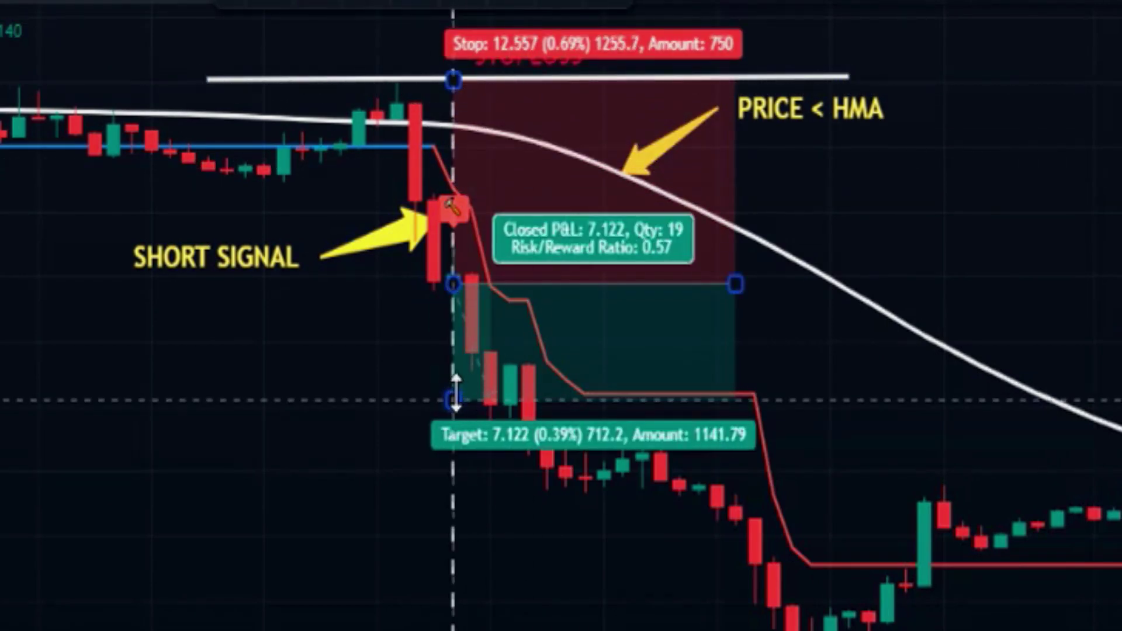
left_click_drag(475, 473, 475, 481)
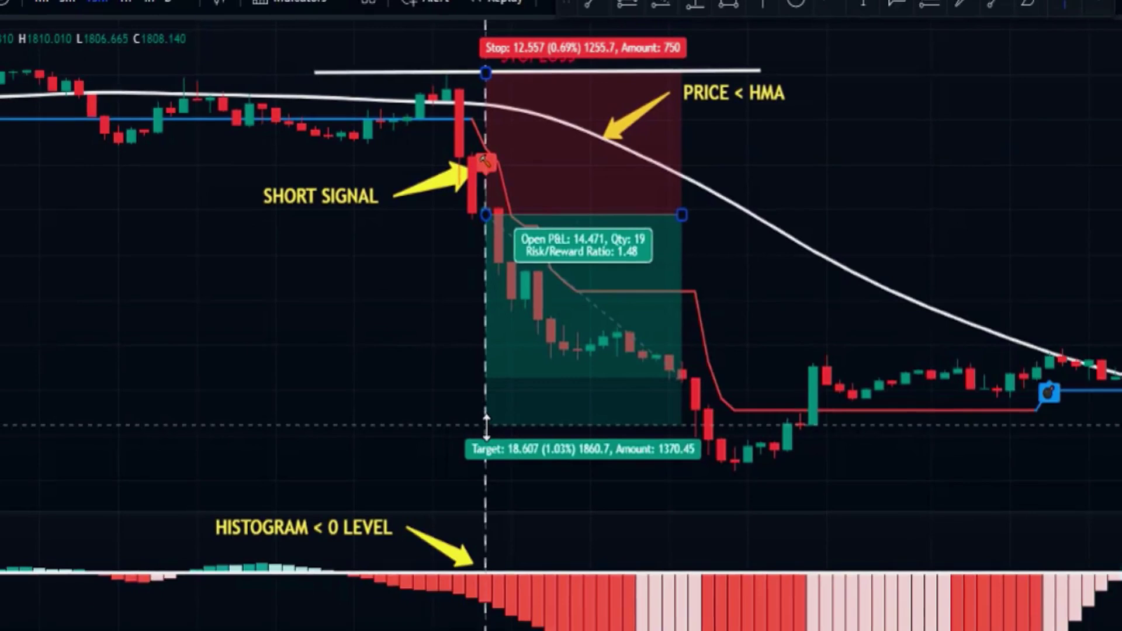
left_click_drag(698, 234, 727, 234)
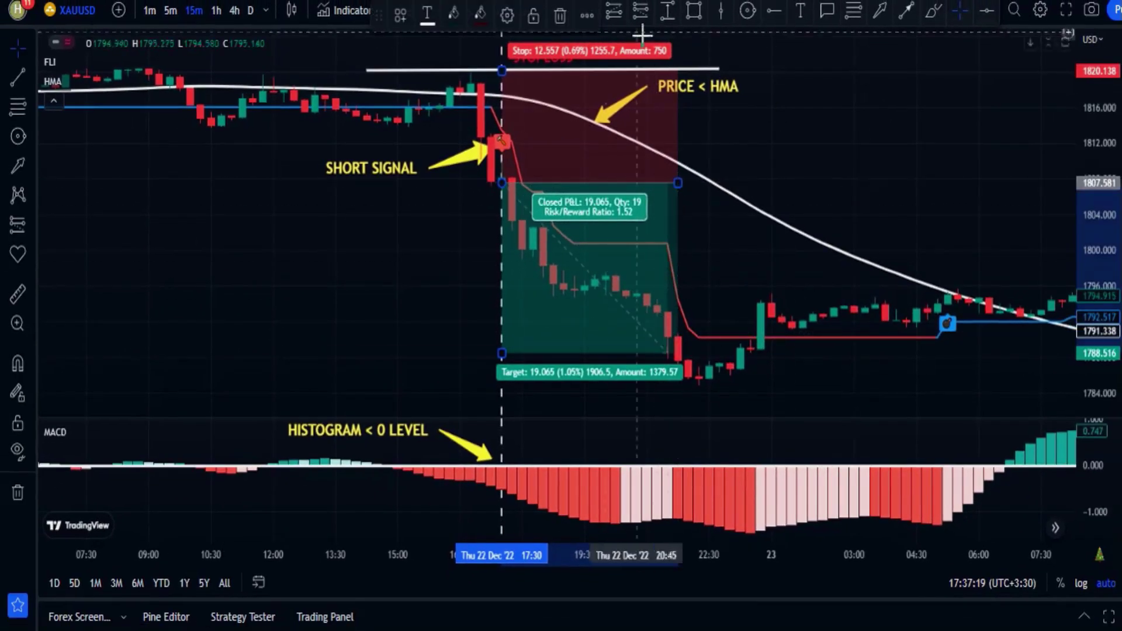
left_click(784, 78)
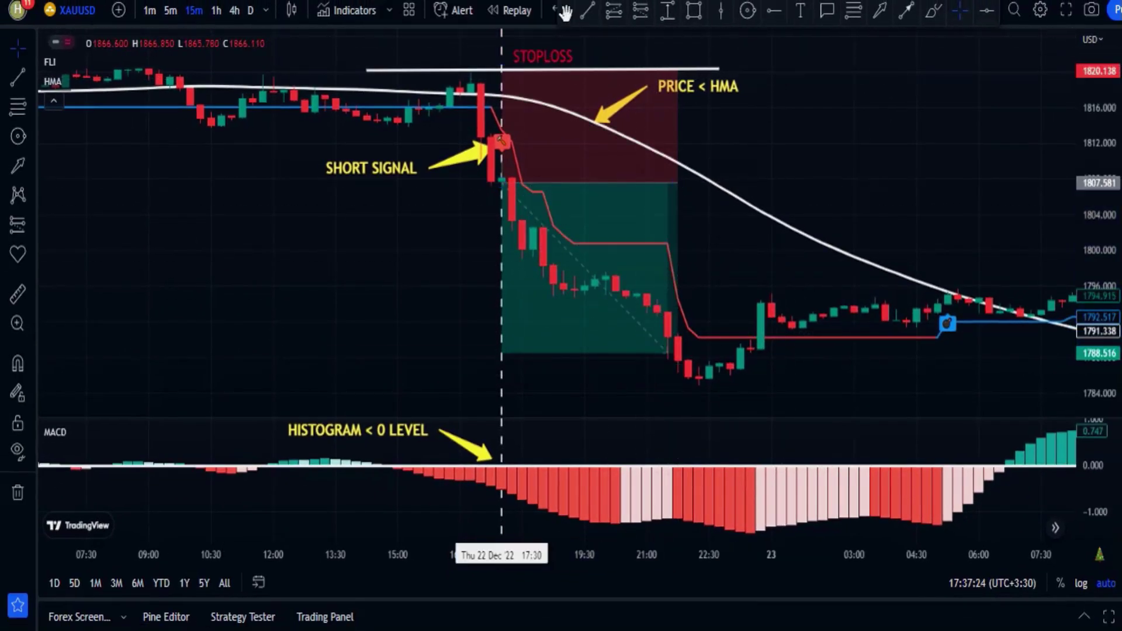
Step: Draw a horizontal trend line at the short position's 1788.516 target level and label it "TARGET: 1.5X STOPLOSS" in yellow
left_click(610, 12)
left_click(388, 353)
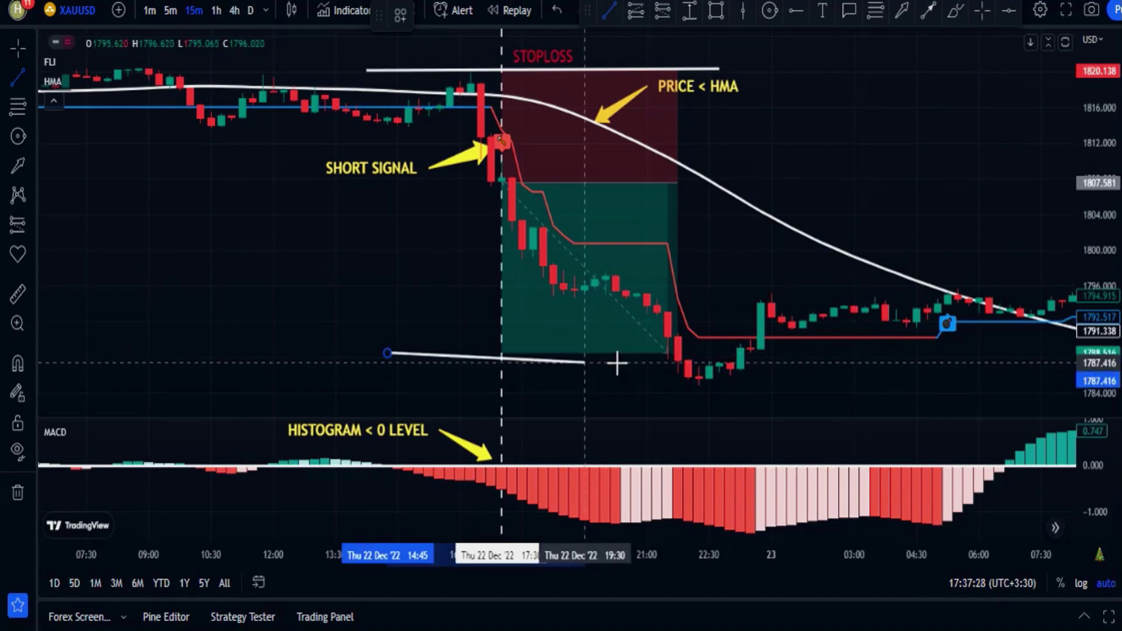
double_click(792, 353)
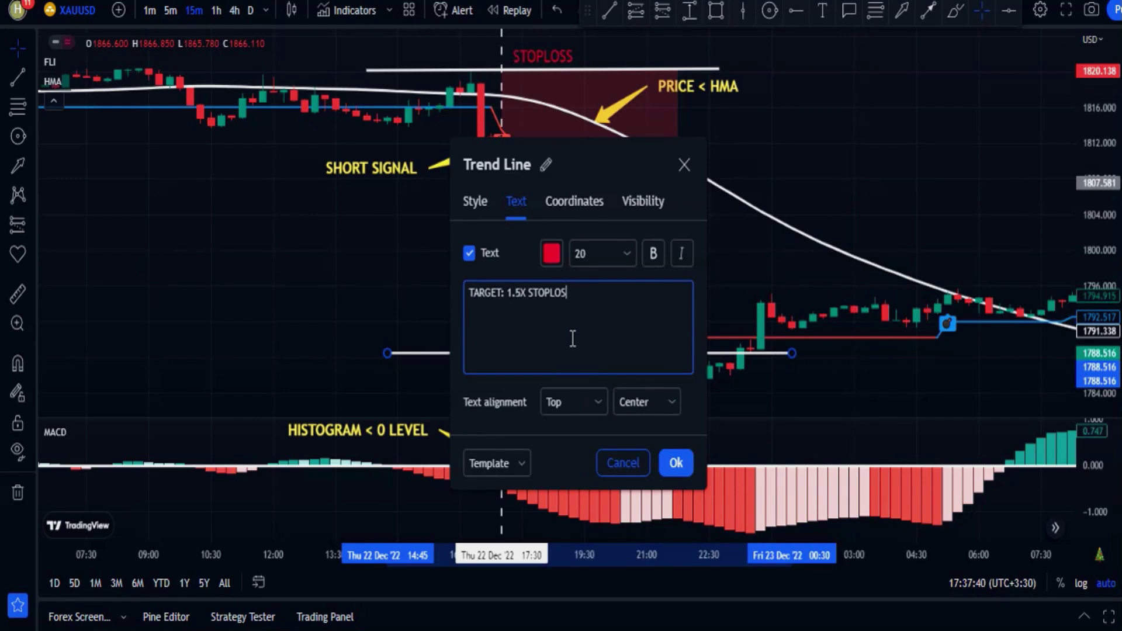
left_click(552, 253)
left_click(601, 316)
left_click(661, 470)
left_click(662, 470)
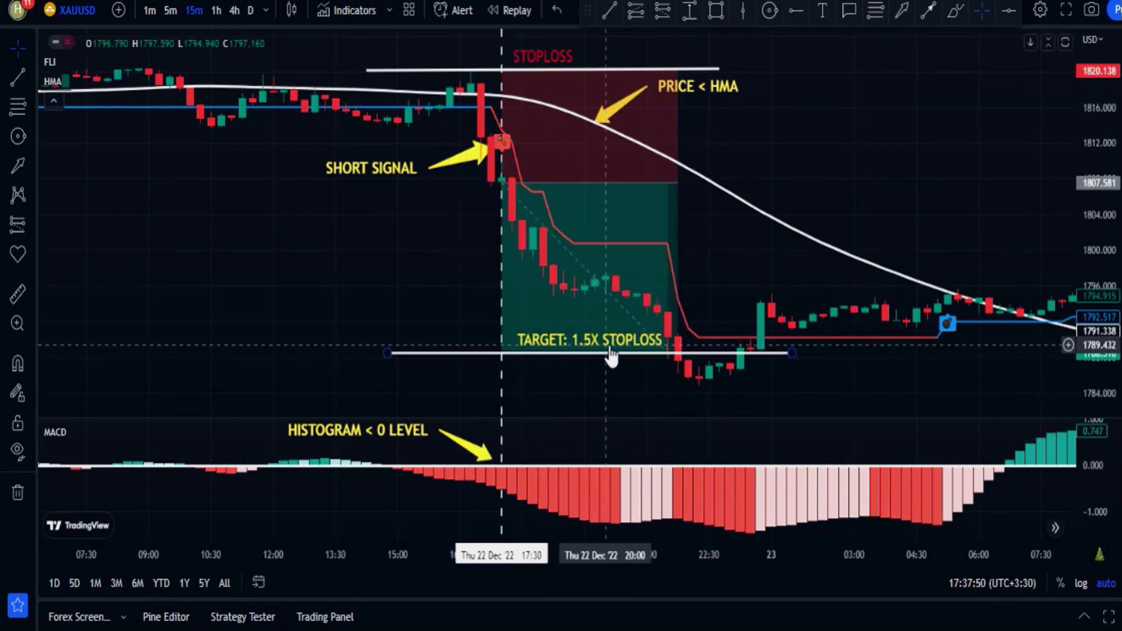
left_click(599, 251)
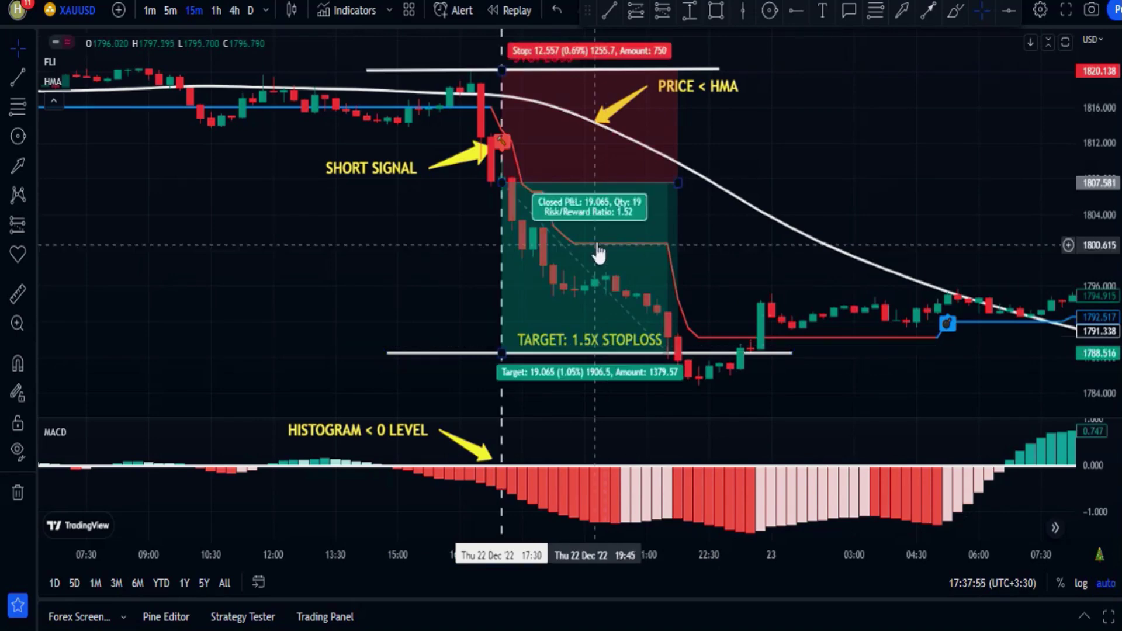